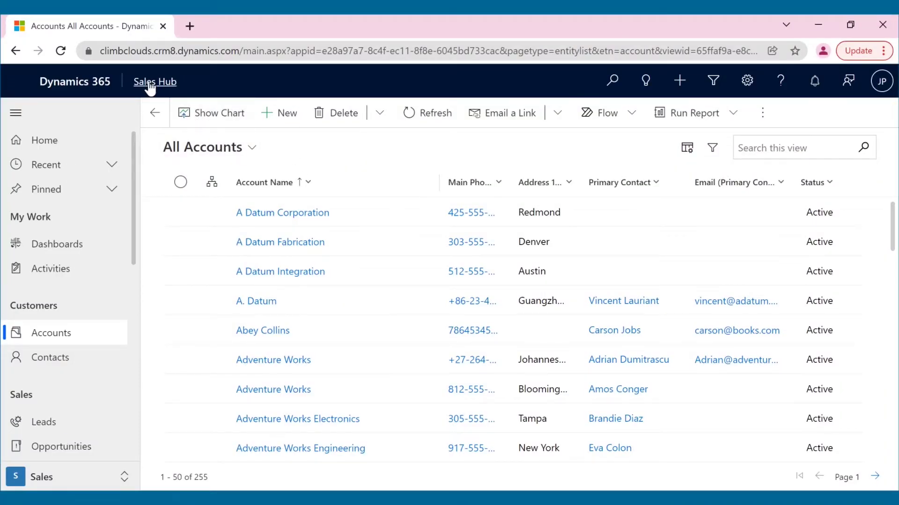
# Switch to the SharePoint Security Sync app and list the Completed bulk migration jobs
pyautogui.click(149, 83)
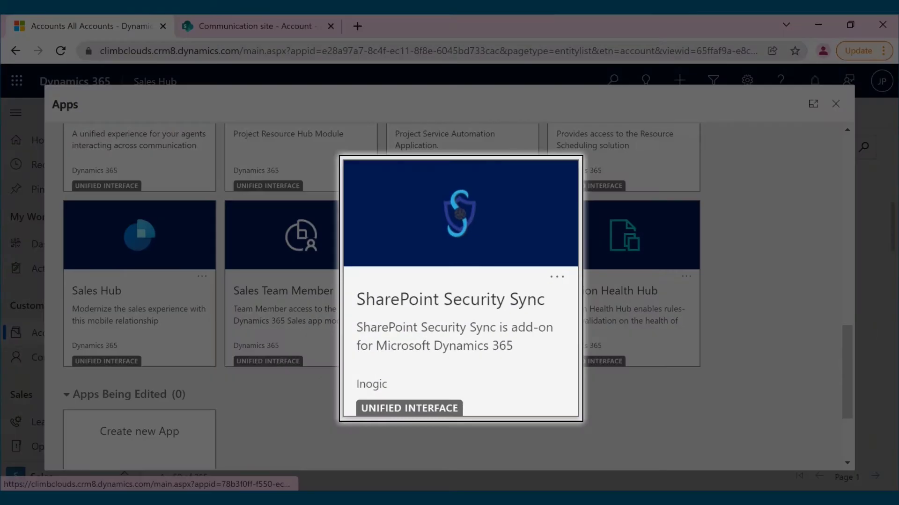
pyautogui.click(465, 296)
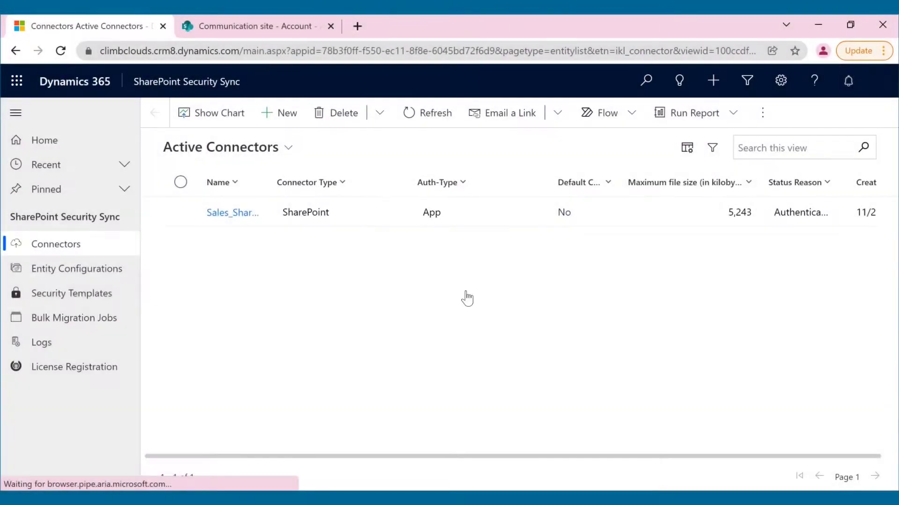
pyautogui.click(119, 320)
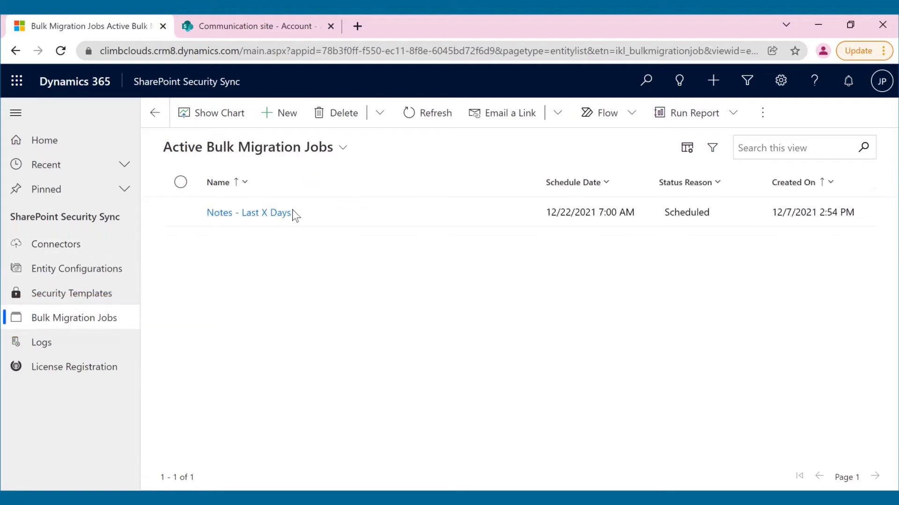
pyautogui.click(277, 153)
pyautogui.click(286, 246)
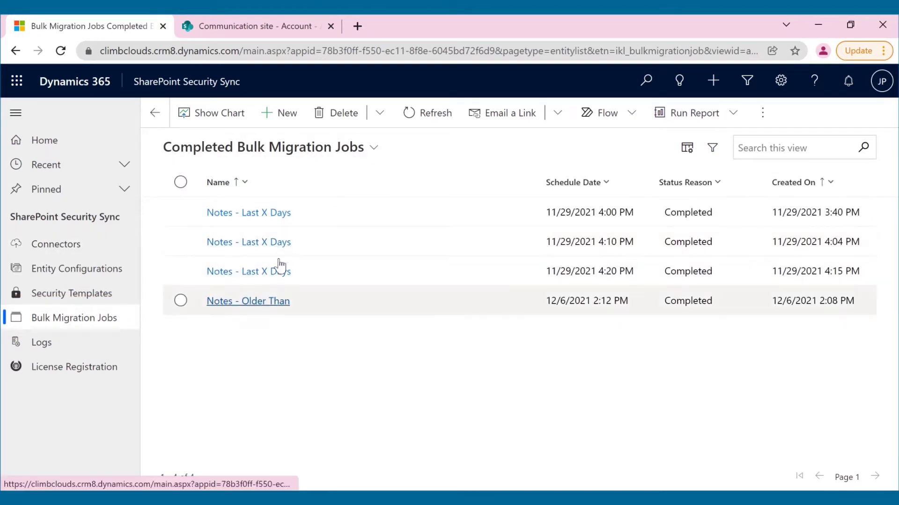
# Review the Notes - Older Than job's record counts and per-record statuses, then return to the list
pyautogui.click(269, 302)
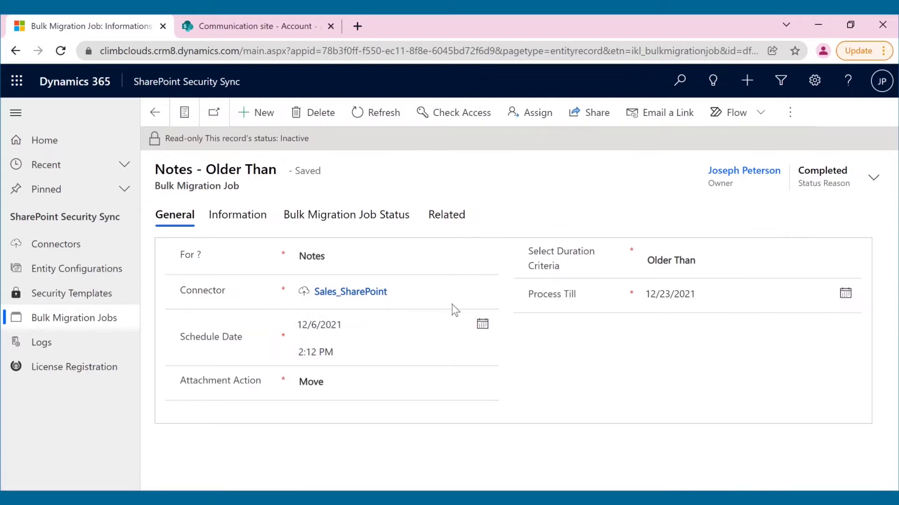
pyautogui.click(233, 228)
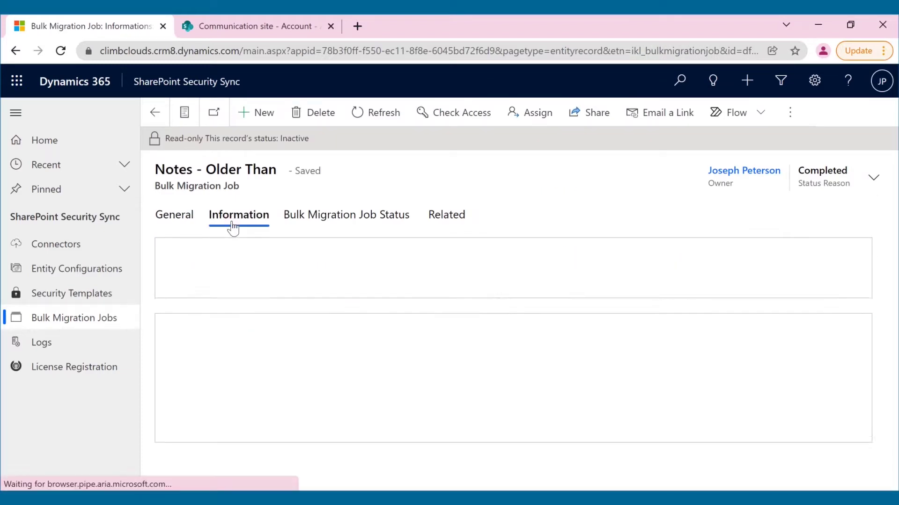
pyautogui.scroll(-2, 281, 321)
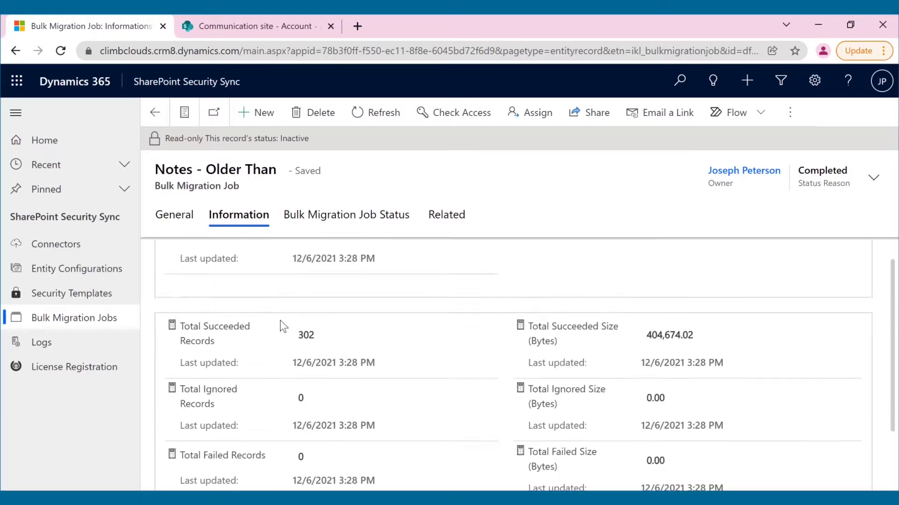
pyautogui.scroll(2, 280, 320)
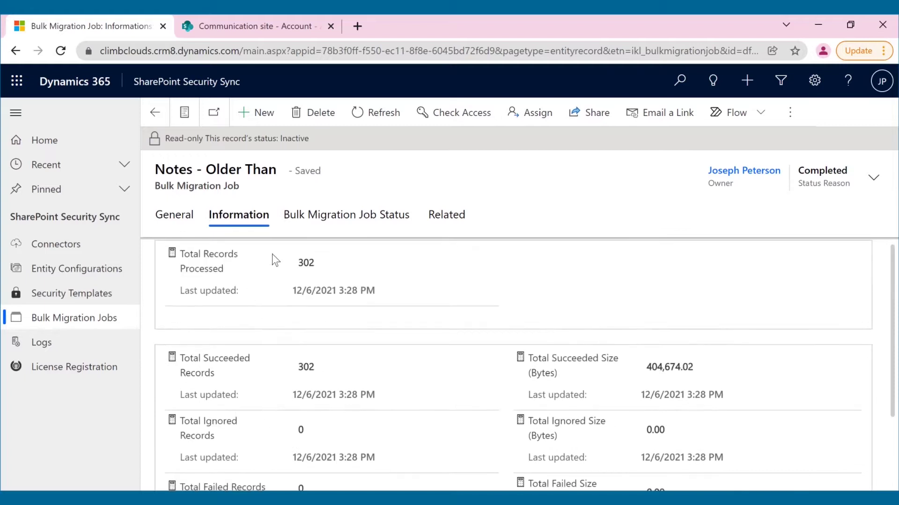
pyautogui.click(310, 226)
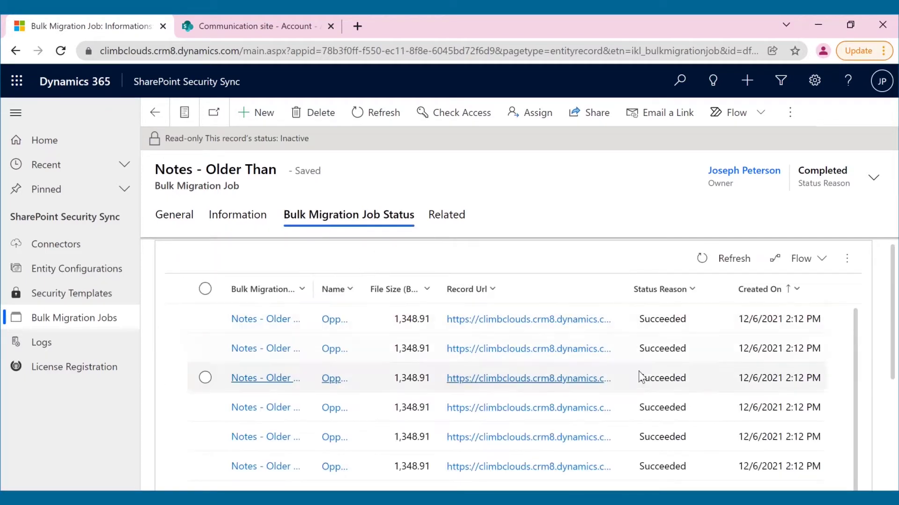
pyautogui.click(177, 218)
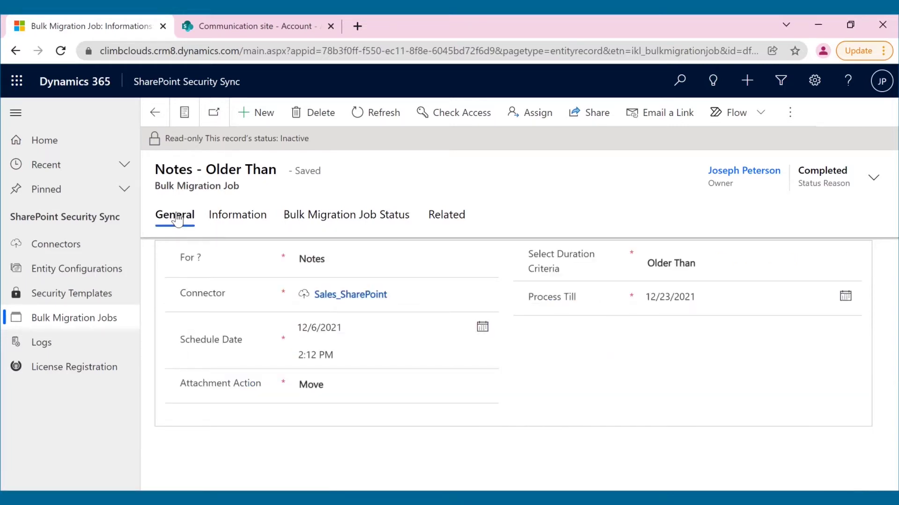
pyautogui.click(158, 112)
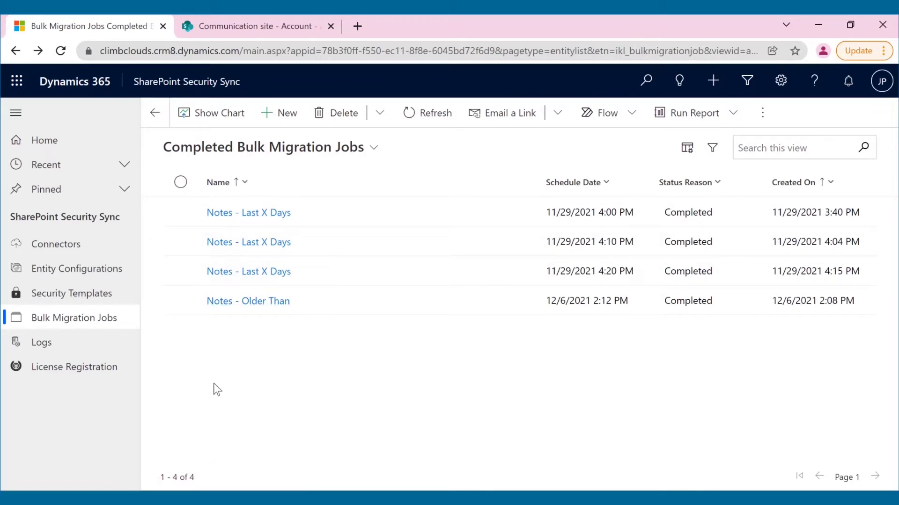
# Check the SharePoint account library, then open the account configuration's custom folder structure settings
pyautogui.click(235, 28)
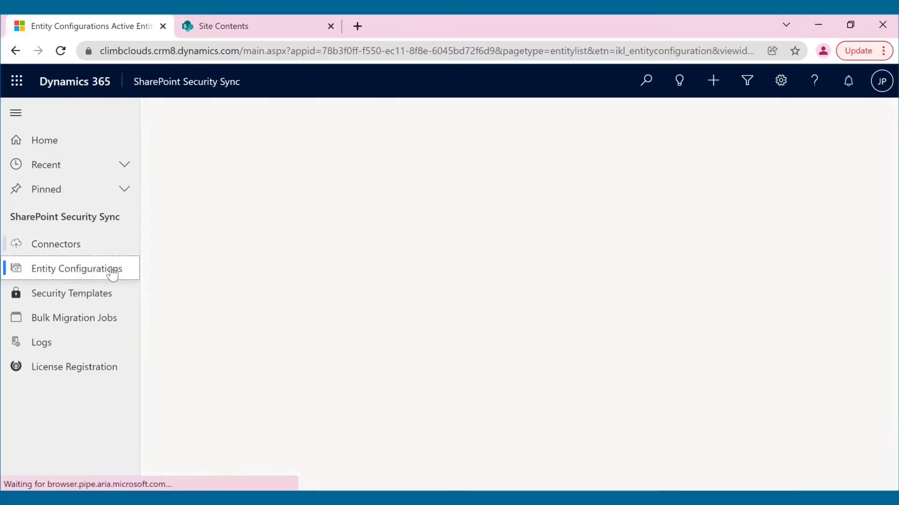
pyautogui.doubleClick(217, 333)
pyautogui.click(262, 197)
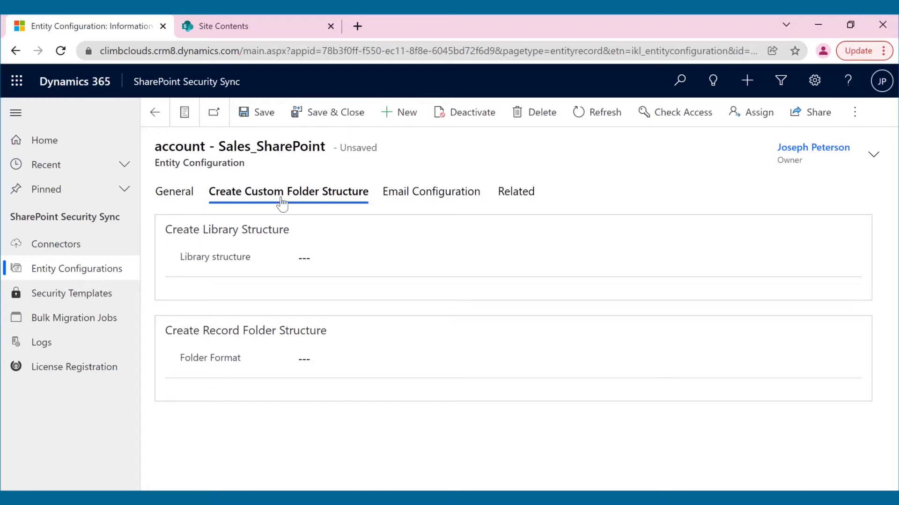
# Set library structure to By Period, period type Monthly, date format MMMM yyyy
pyautogui.click(335, 261)
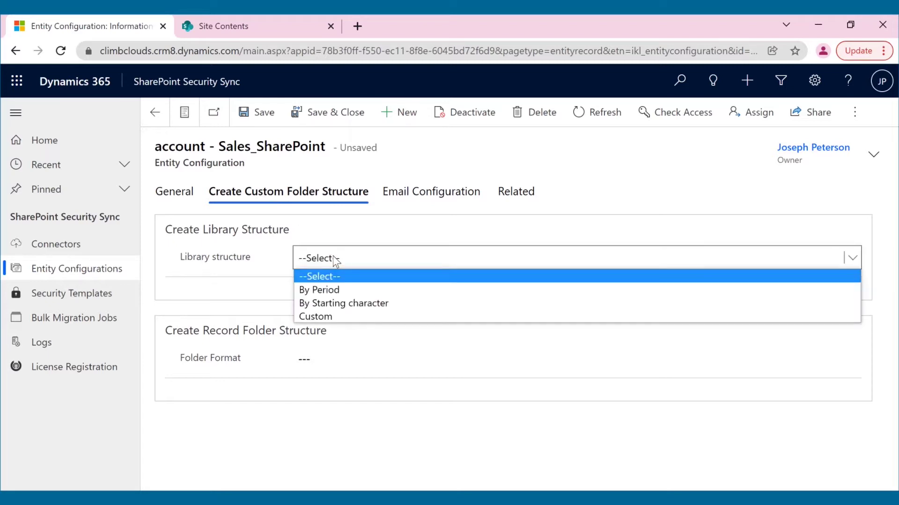
pyautogui.click(427, 293)
pyautogui.click(427, 293)
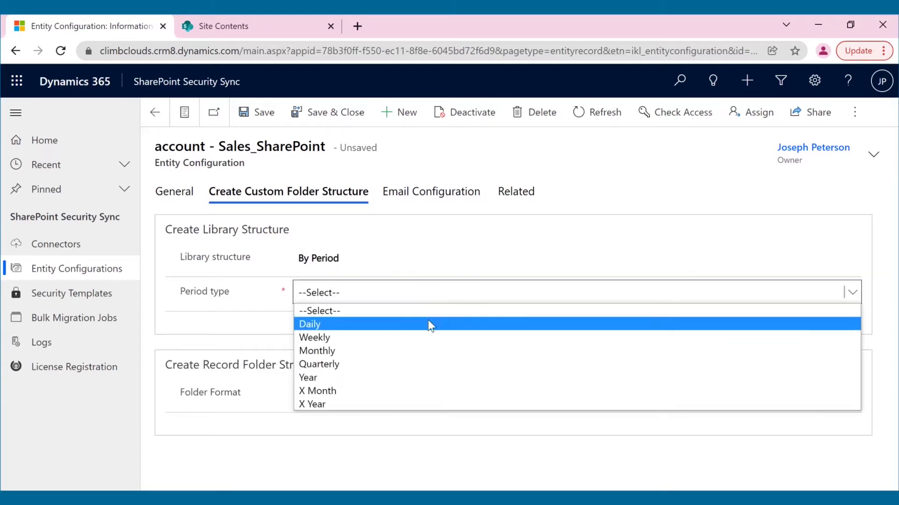
pyautogui.click(433, 352)
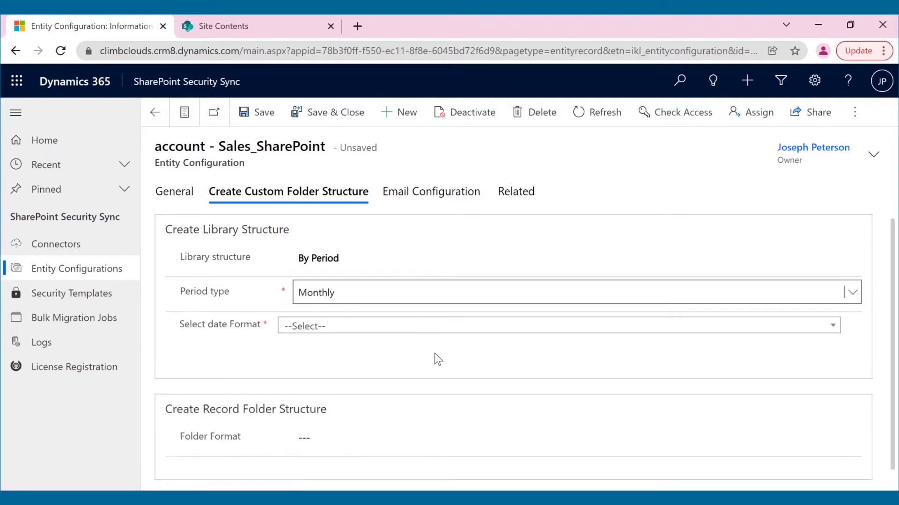
pyautogui.click(407, 328)
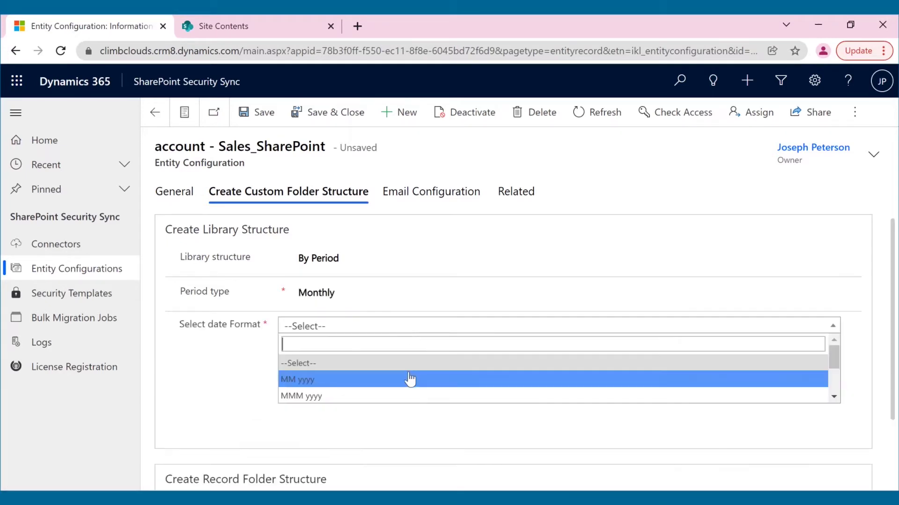
pyautogui.scroll(-1, 521, 393)
pyautogui.click(522, 393)
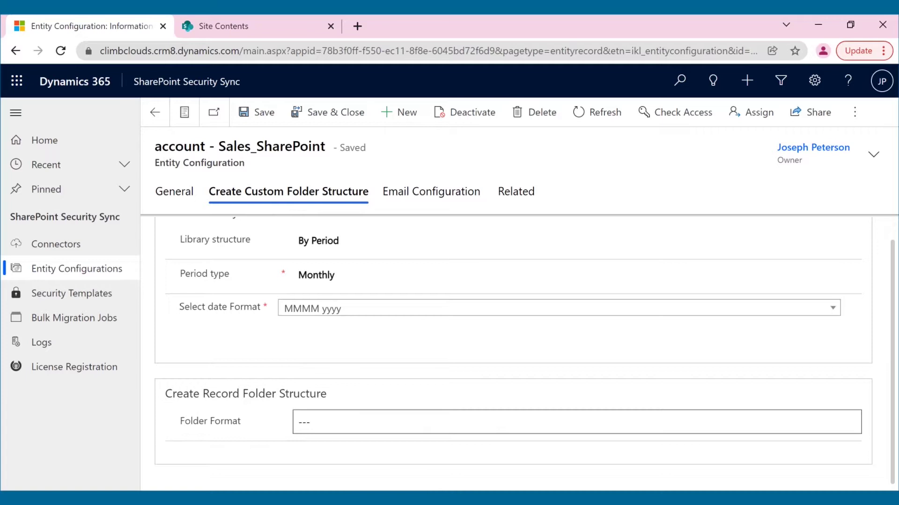
# Return to the entity configurations list and switch to the Sales Hub app
pyautogui.click(279, 117)
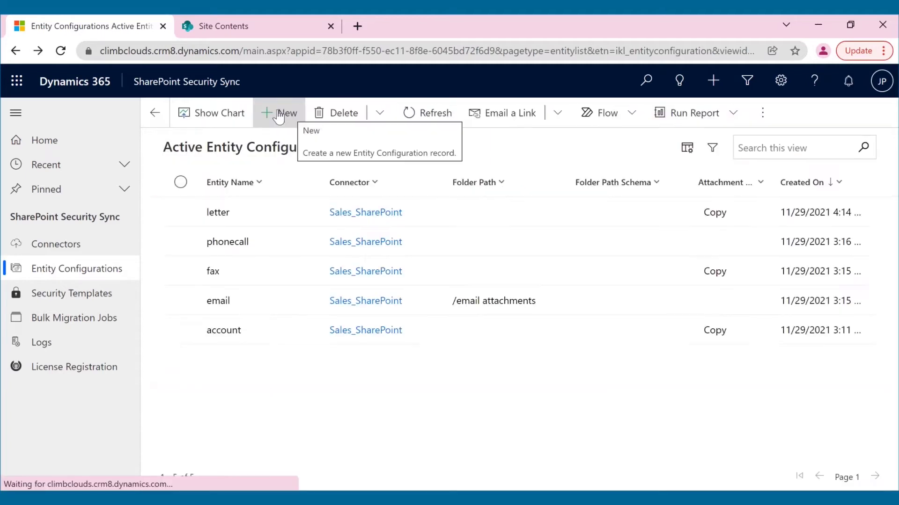
pyautogui.click(160, 86)
pyautogui.scroll(-10, 176, 281)
pyautogui.click(176, 287)
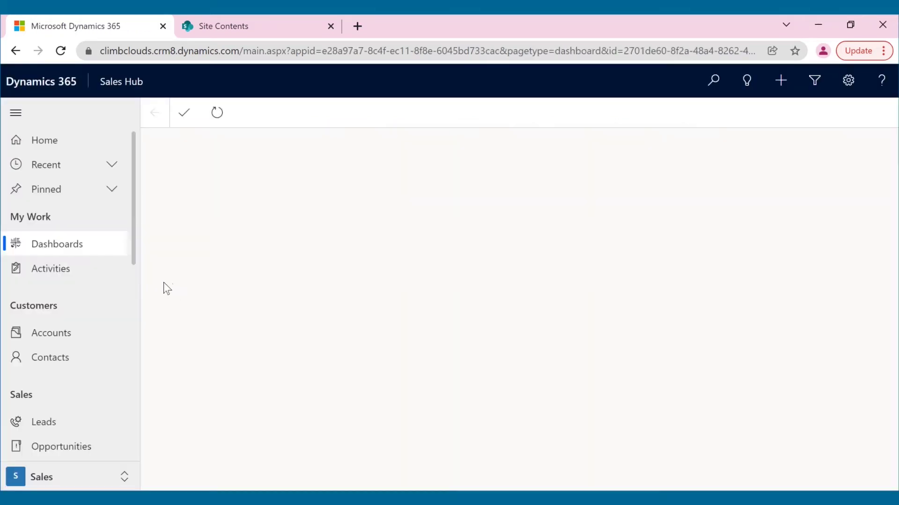
# Open Litware Engineering's SharePoint folder from All Accounts through Attach2Dynamics
pyautogui.click(105, 335)
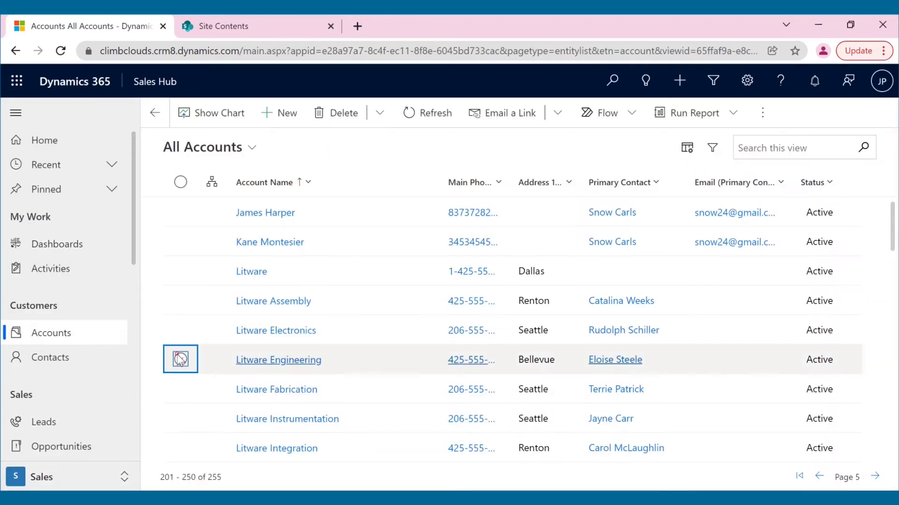
pyautogui.click(180, 359)
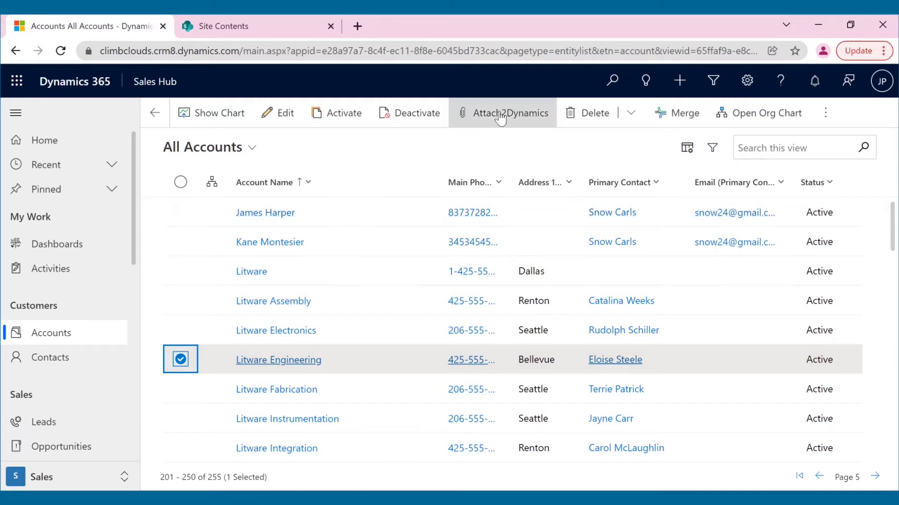
pyautogui.click(500, 113)
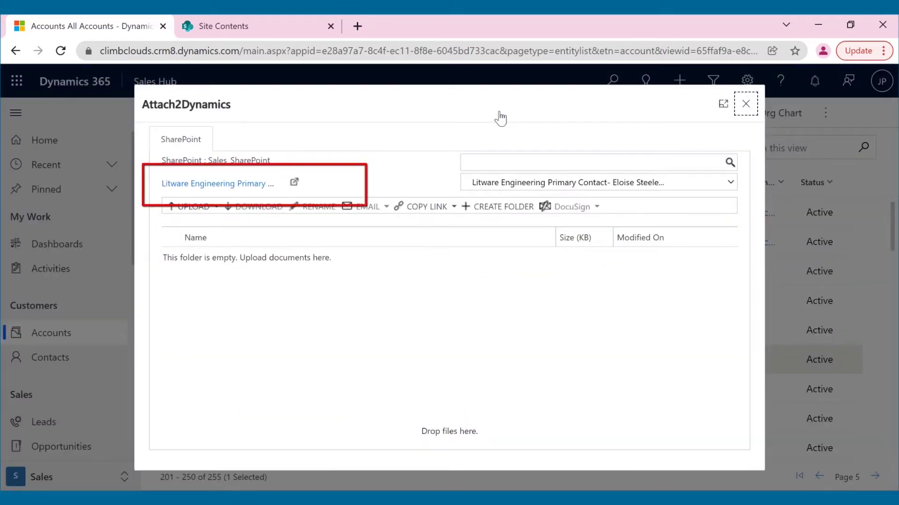
pyautogui.click(294, 182)
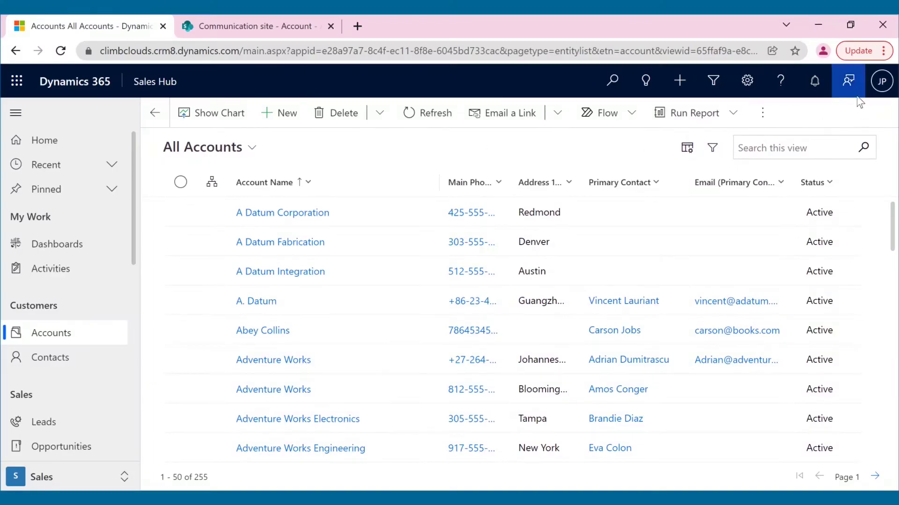
# Confirm the signed-in user in the main and incognito windows, then bring up the SharePoint Account library
pyautogui.click(870, 87)
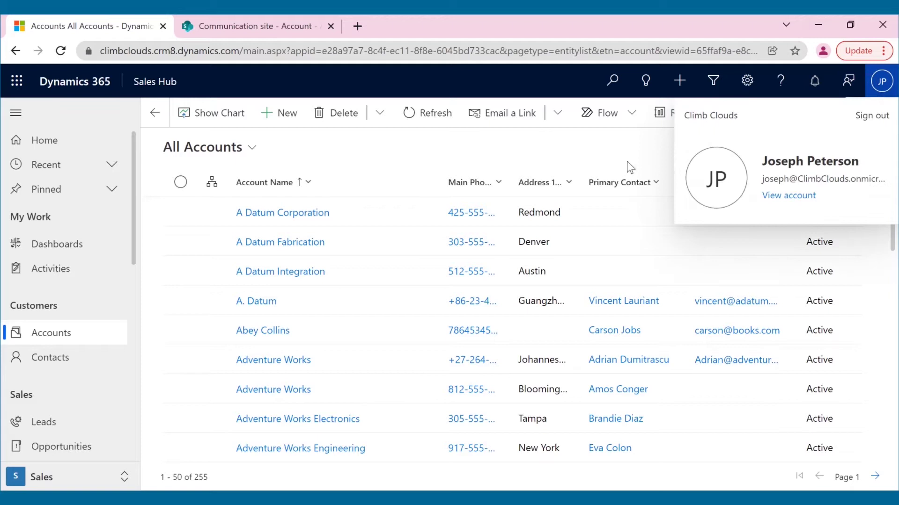
pyautogui.click(386, 156)
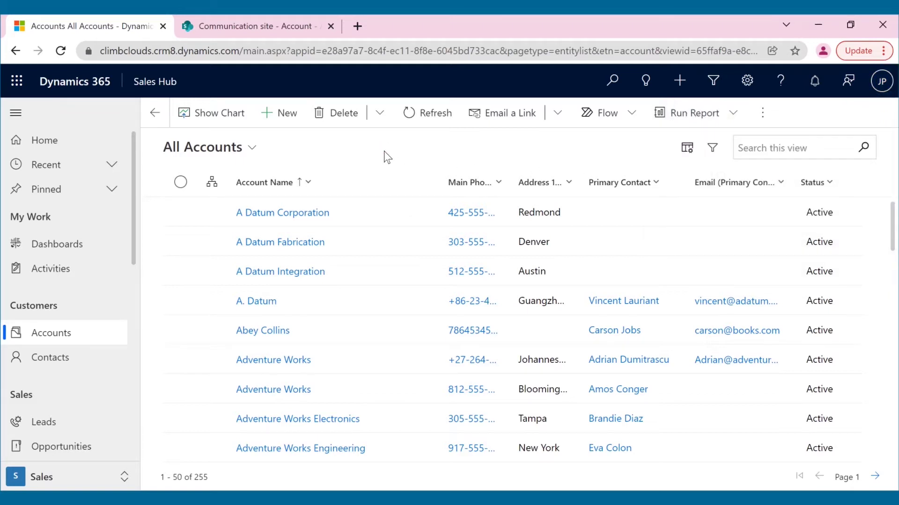
pyautogui.click(265, 29)
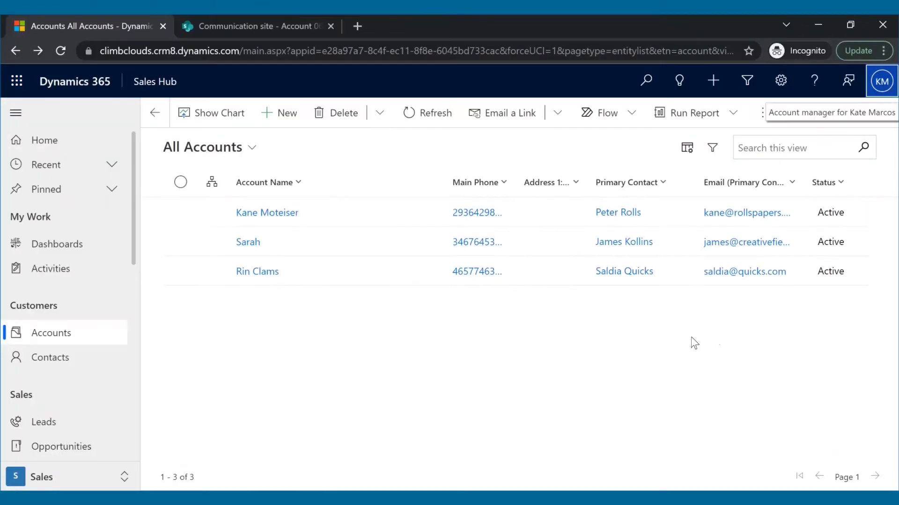
pyautogui.click(880, 83)
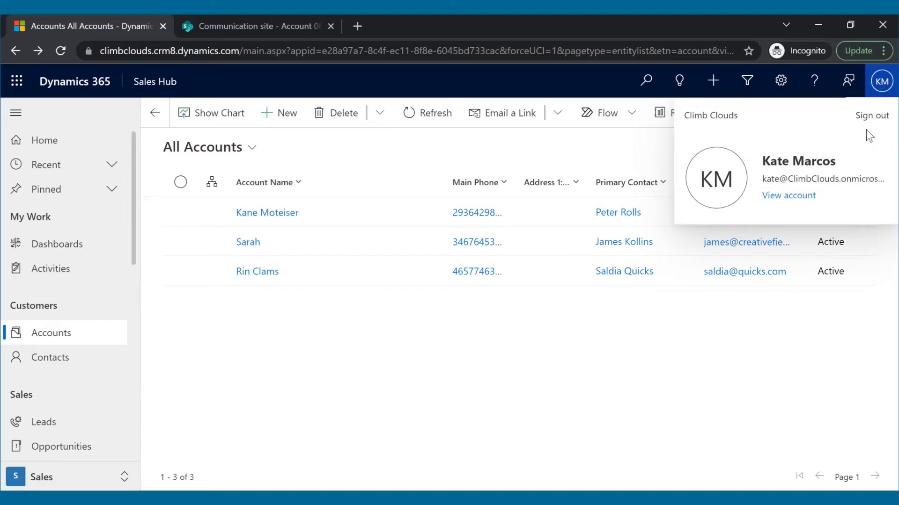
pyautogui.click(882, 87)
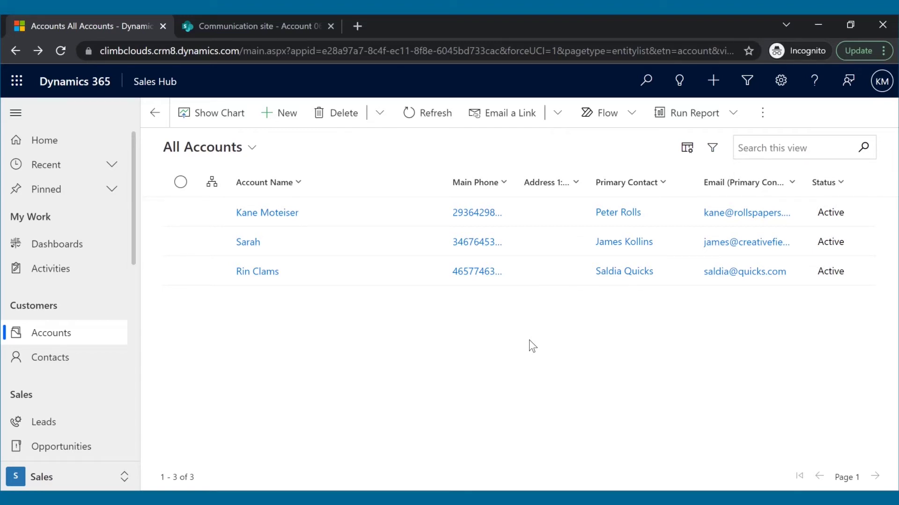
pyautogui.hotkey('alt', 'Tab')
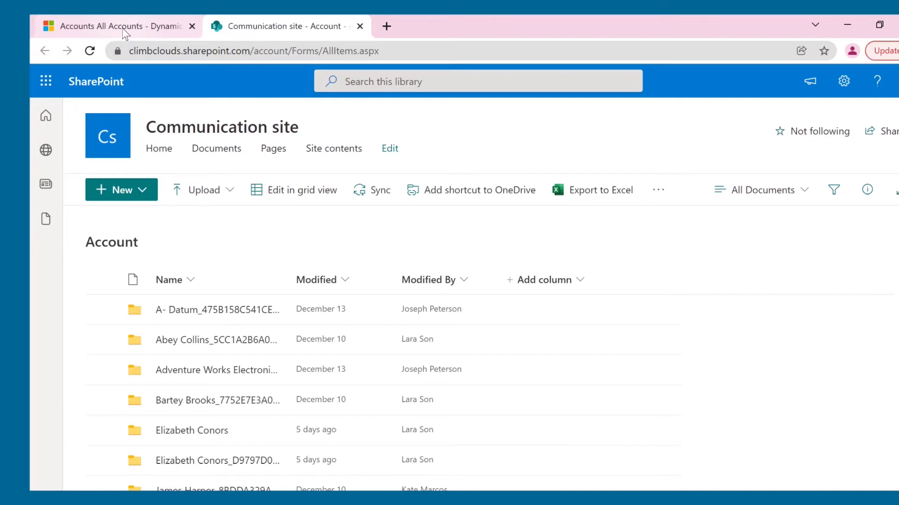
# Compare the incognito account list with the folders in the SharePoint Account library
pyautogui.hotkey('alt', 'Tab')
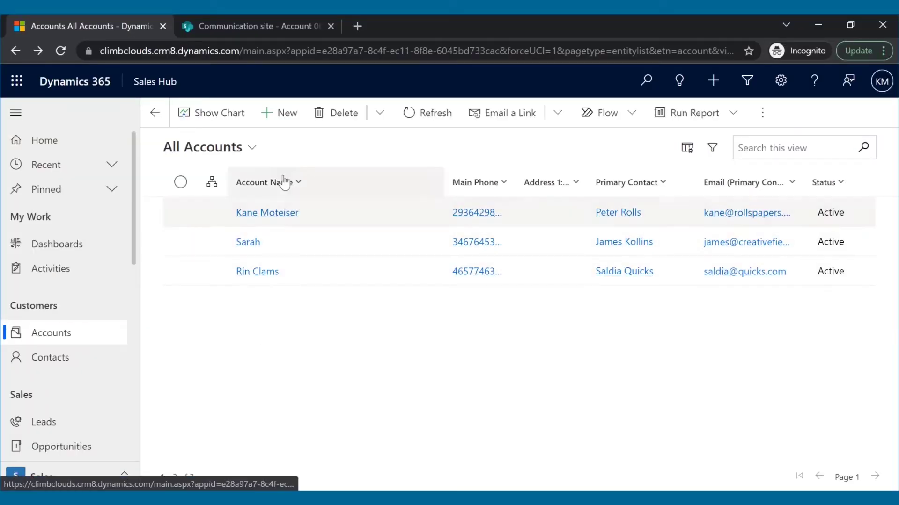
pyautogui.click(277, 25)
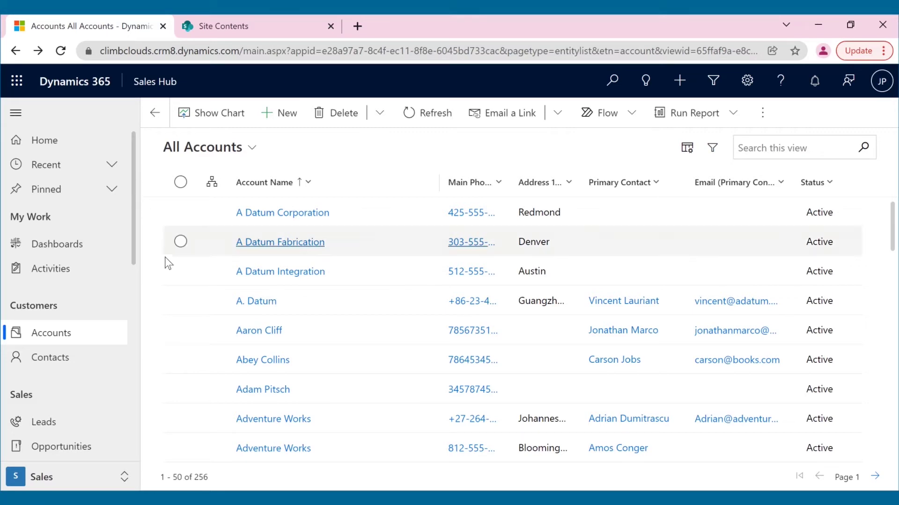
pyautogui.click(180, 330)
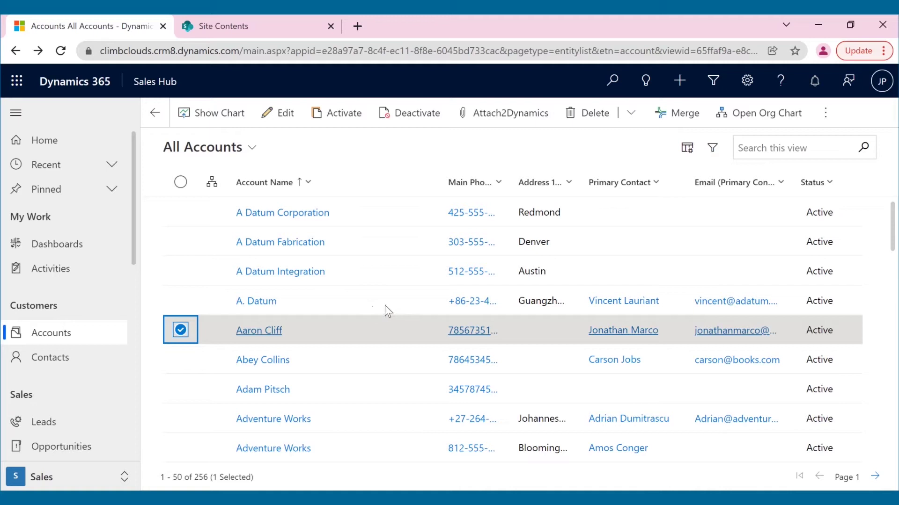
pyautogui.click(826, 119)
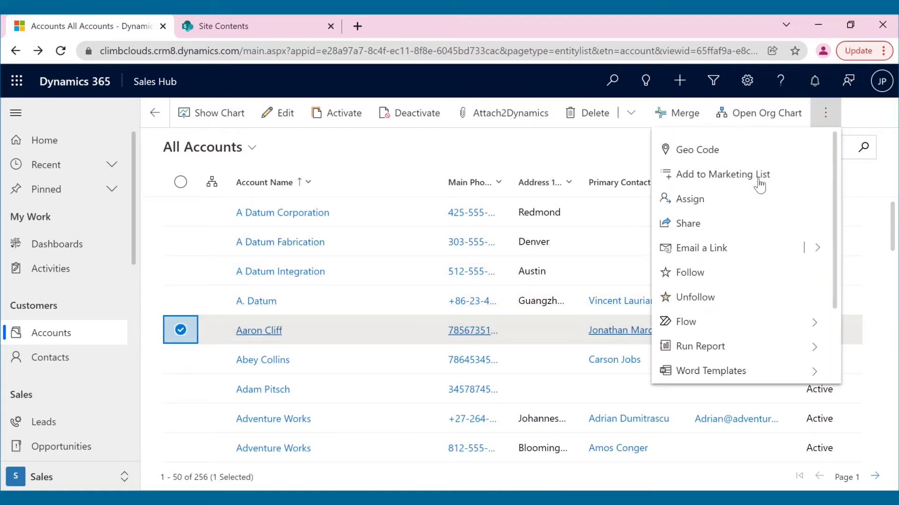
pyautogui.click(725, 231)
pyautogui.write('lar')
pyautogui.click(534, 199)
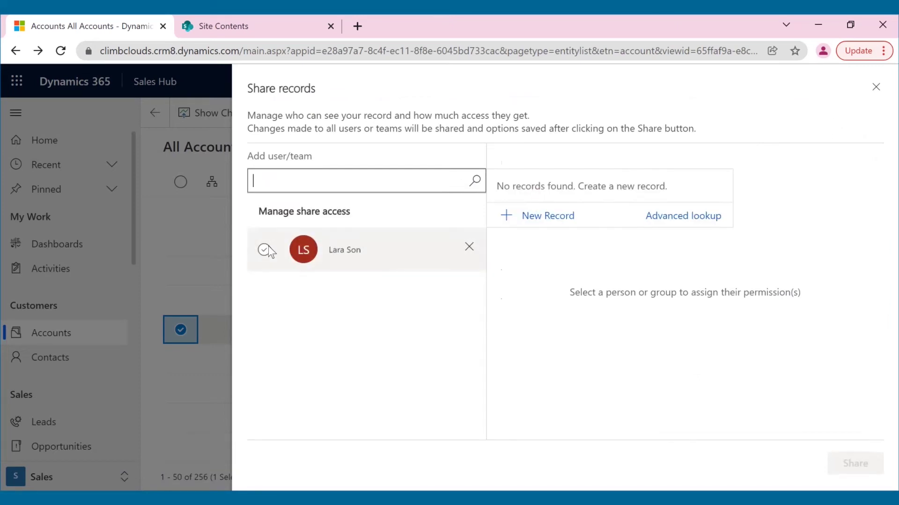
pyautogui.click(263, 250)
pyautogui.click(508, 222)
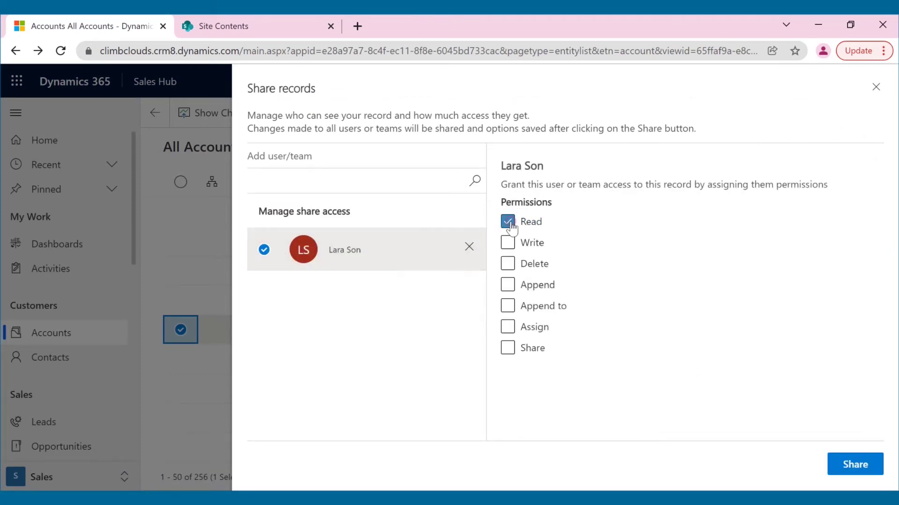
pyautogui.click(854, 466)
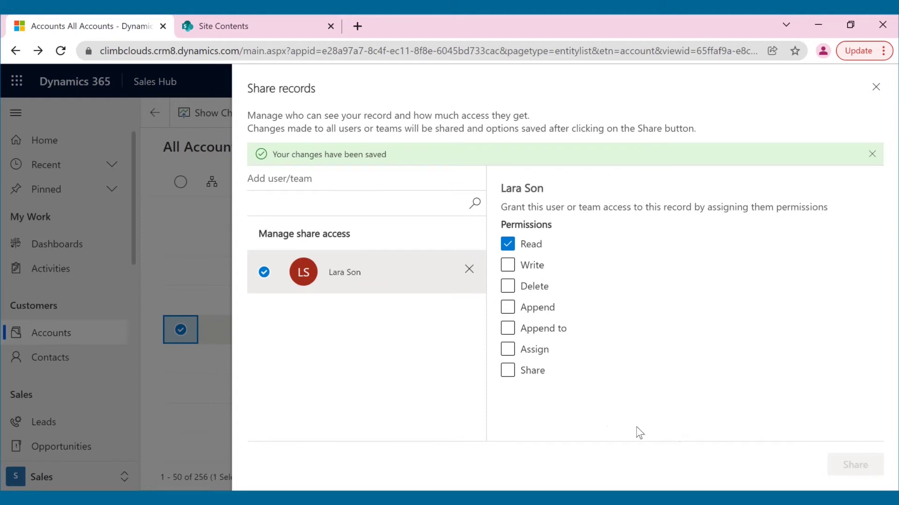
pyautogui.moveTo(496, 496)
pyautogui.click(502, 381)
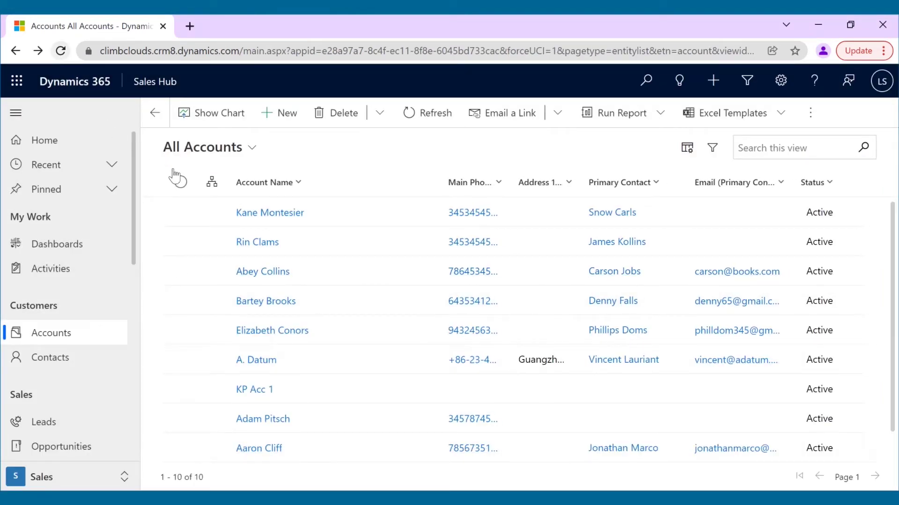
pyautogui.click(242, 450)
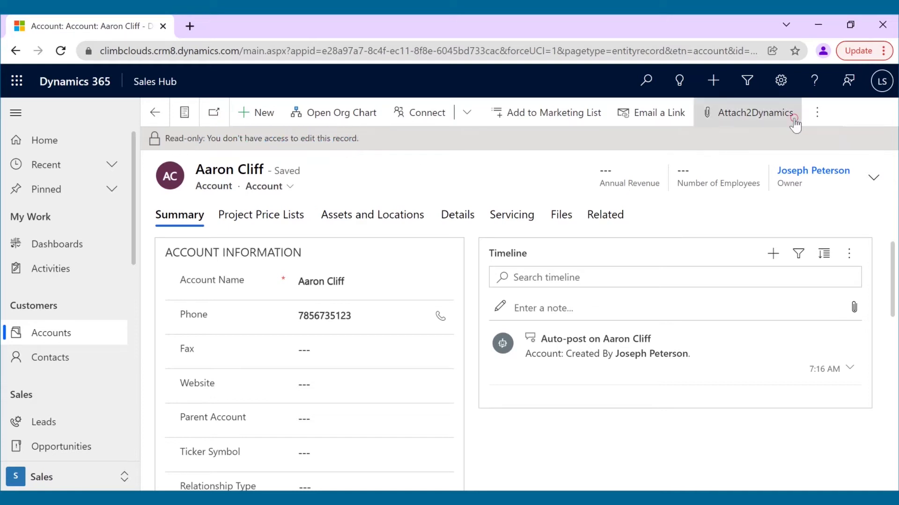
pyautogui.click(755, 112)
pyautogui.click(294, 183)
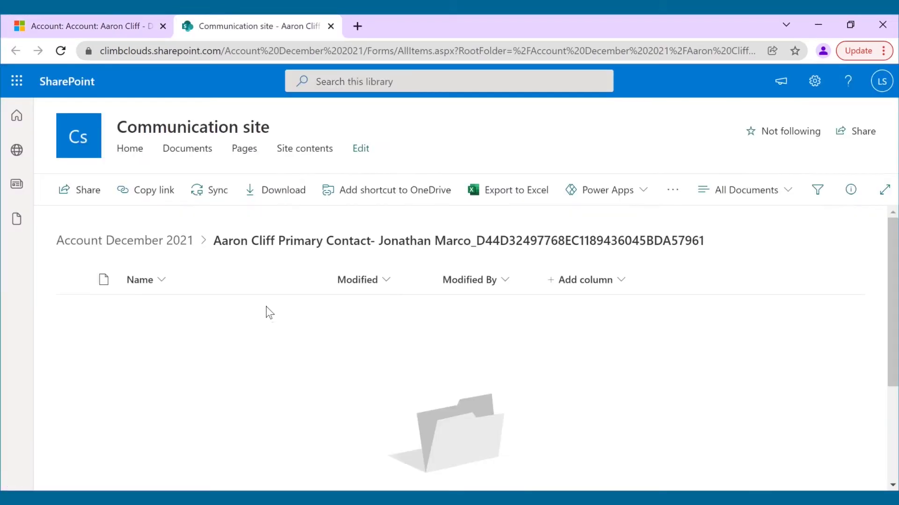
pyautogui.click(189, 237)
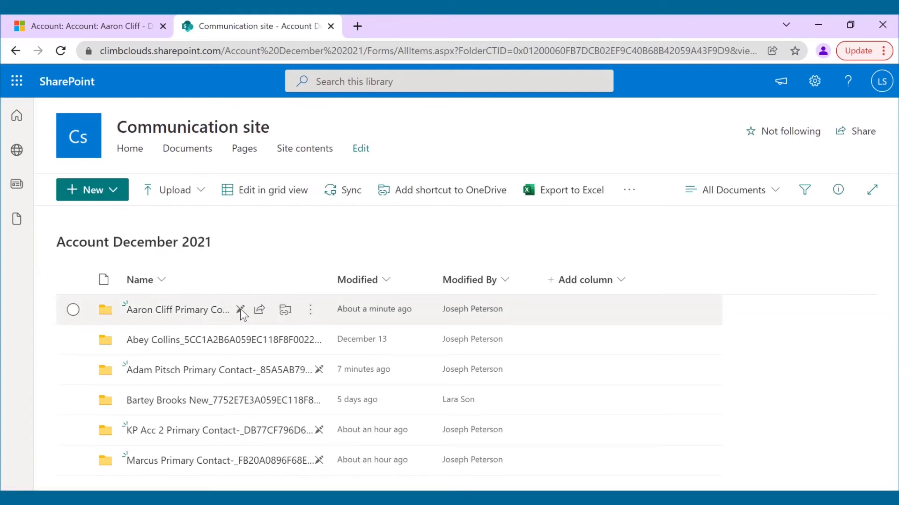
pyautogui.moveTo(242, 314)
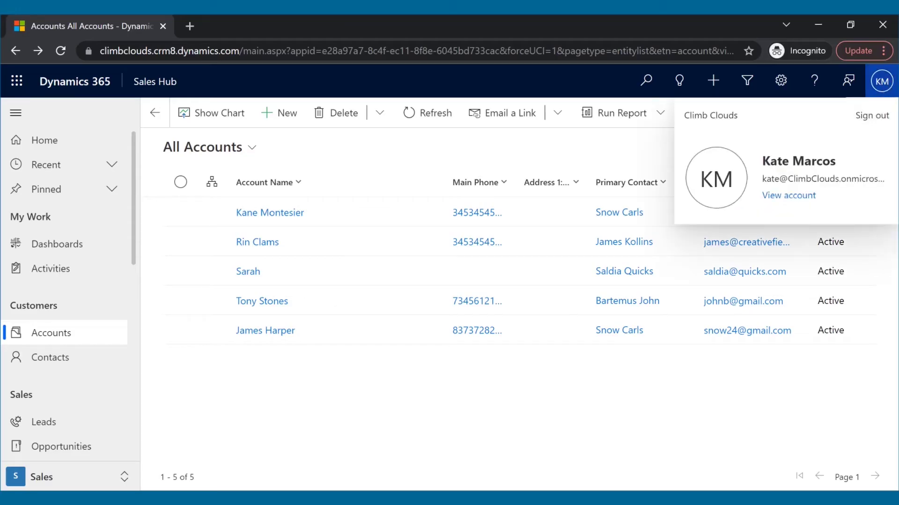
pyautogui.click(480, 392)
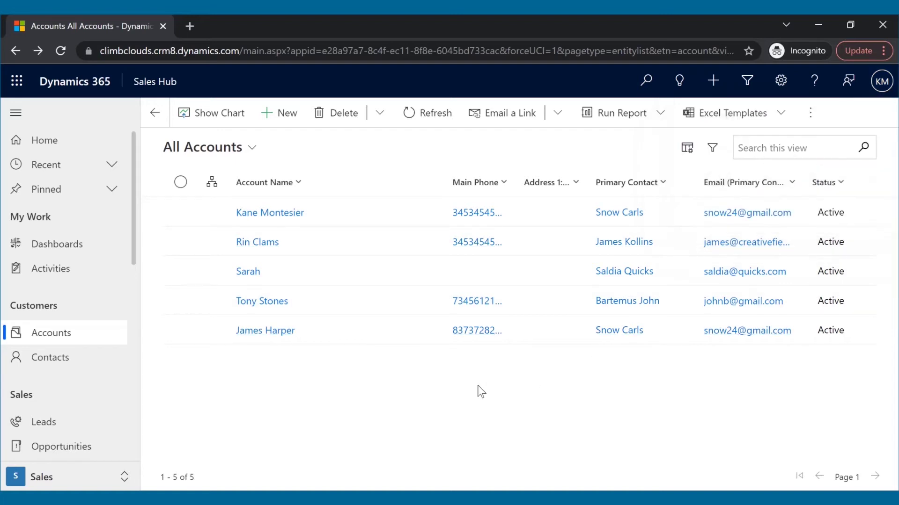
pyautogui.click(181, 212)
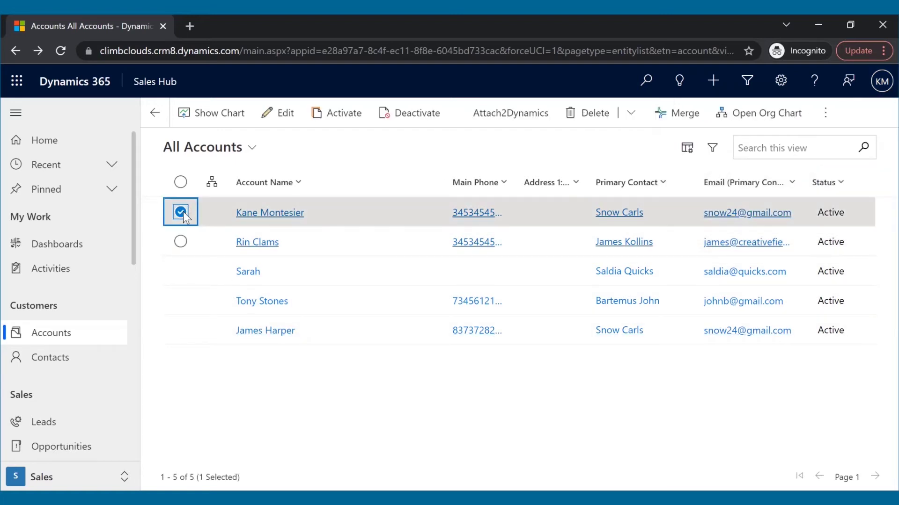
pyautogui.click(181, 242)
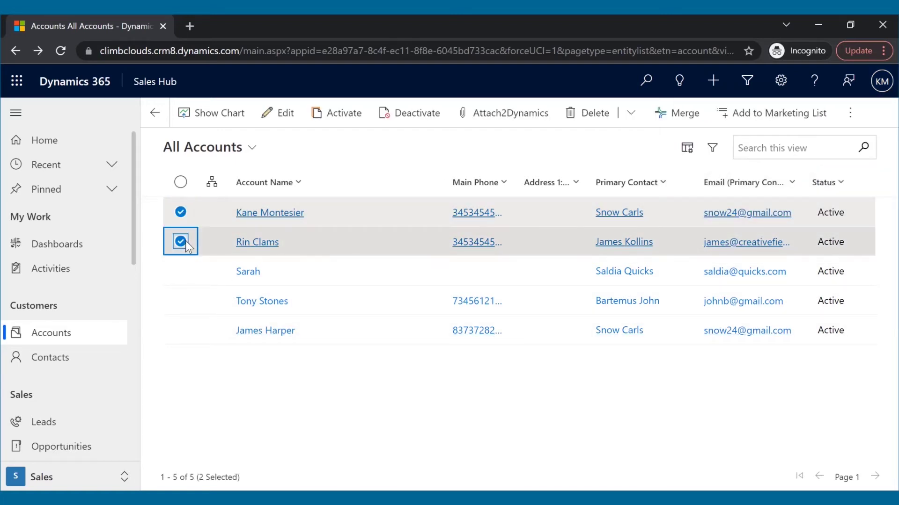
pyautogui.click(850, 113)
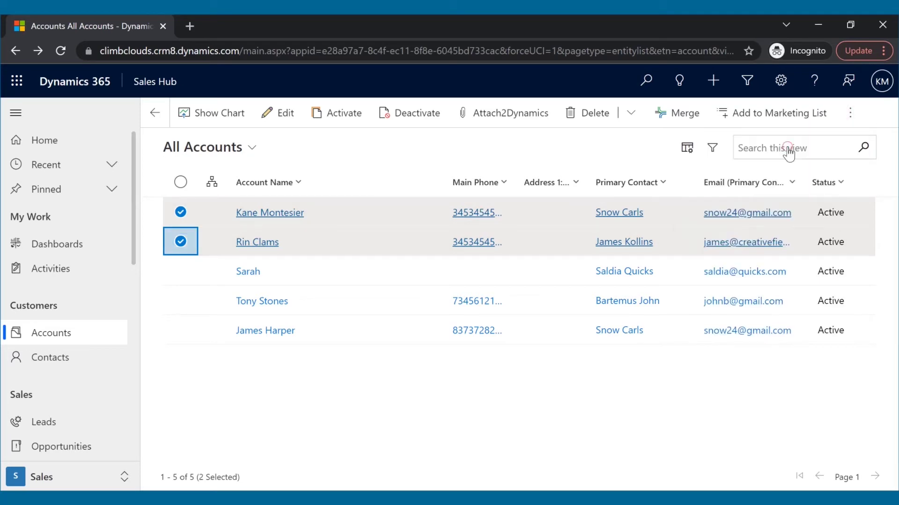
pyautogui.click(787, 150)
pyautogui.click(498, 265)
pyautogui.click(496, 295)
pyautogui.write('Lara')
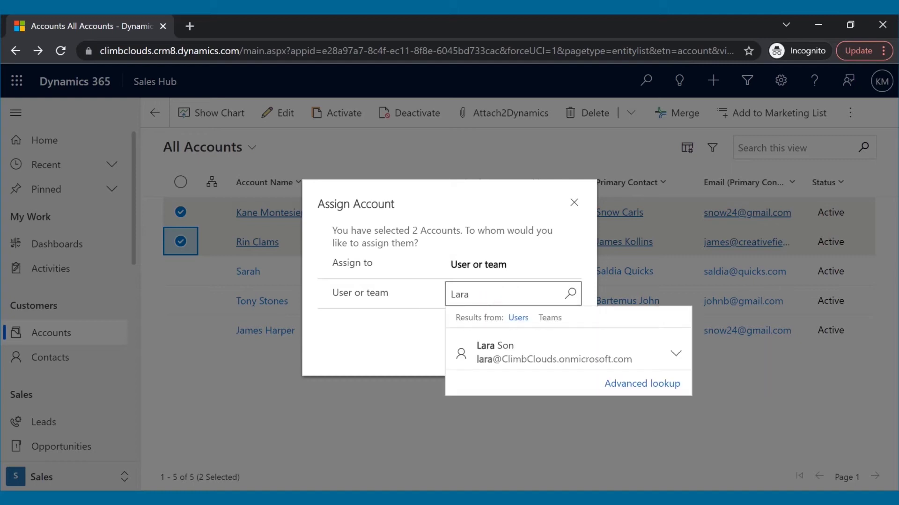
pyautogui.click(506, 352)
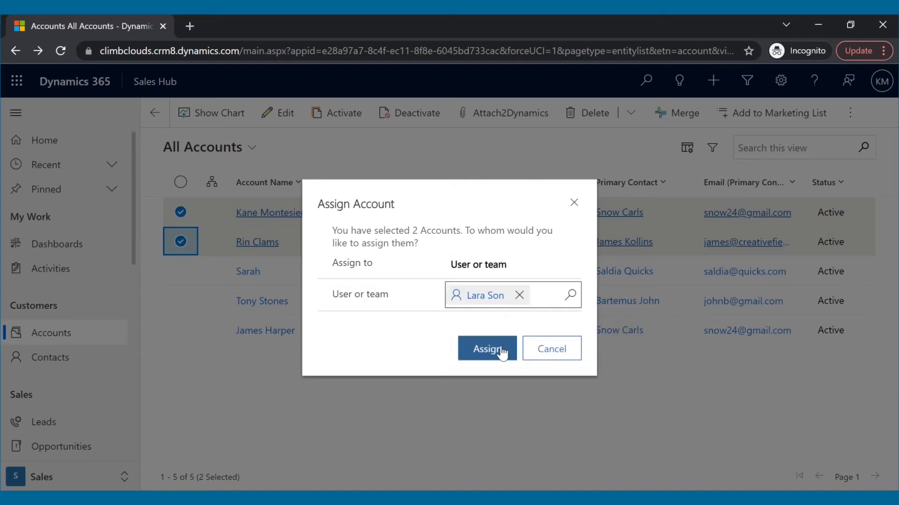
pyautogui.click(499, 351)
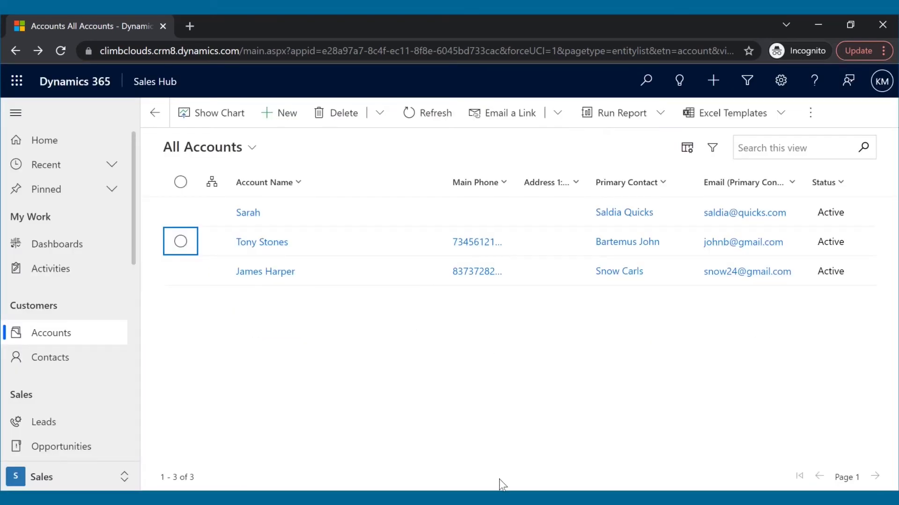
# Switch to the other browser window and confirm which user is signed in
pyautogui.hotkey('alt', 'Tab')
pyautogui.click(881, 81)
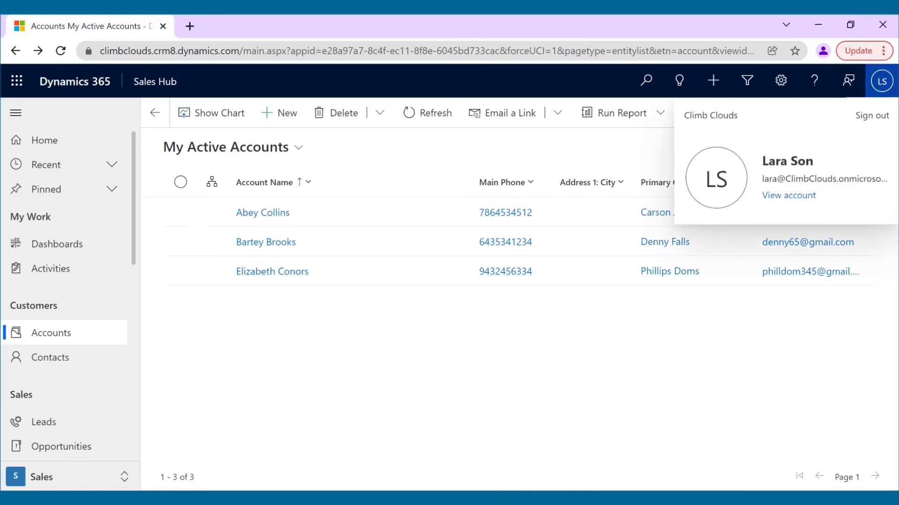
pyautogui.click(882, 81)
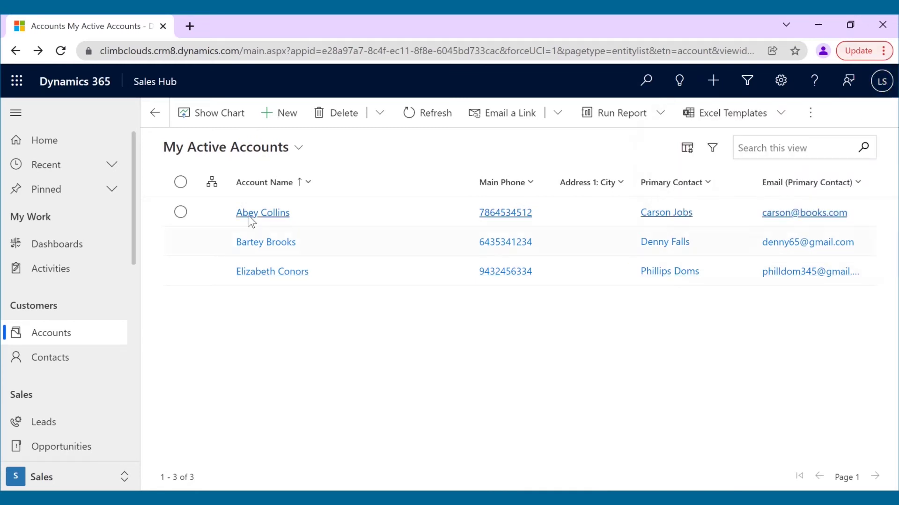
# Reload the other user's account list, verify the signed-in user, and view the SharePoint Account library
pyautogui.click(69, 52)
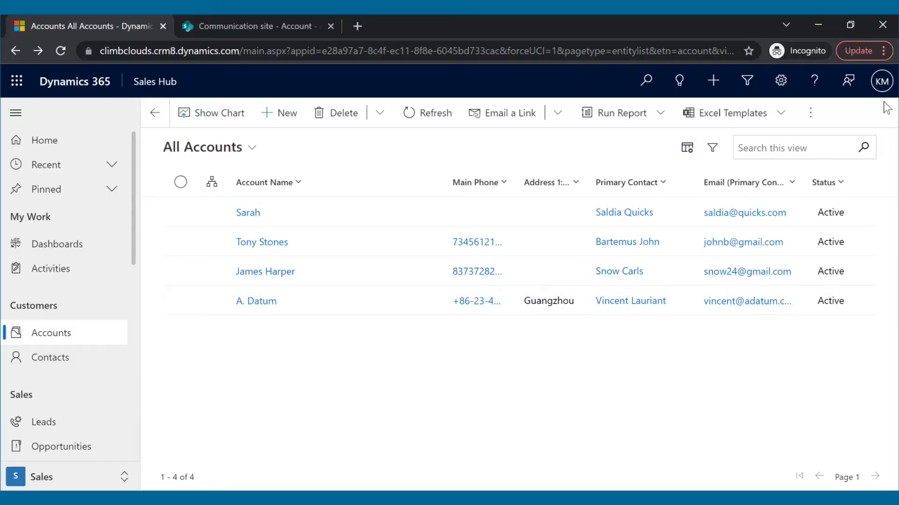
pyautogui.click(882, 84)
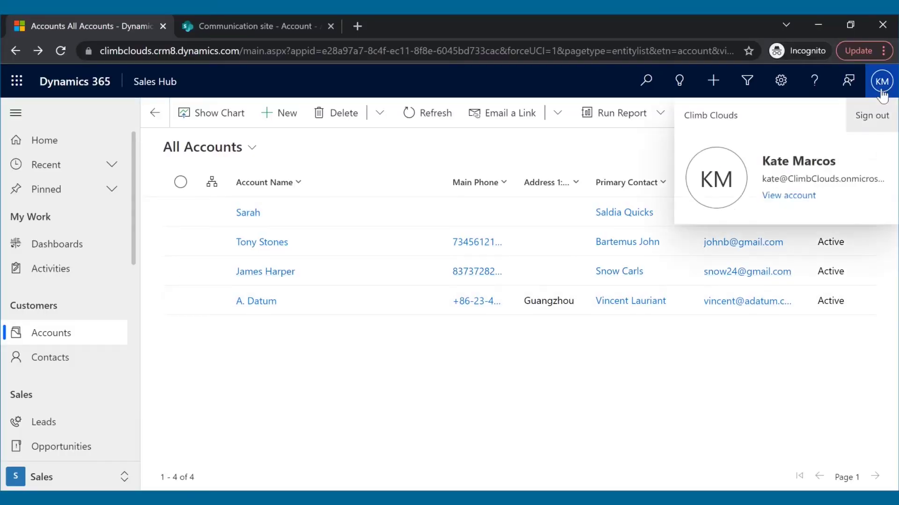
pyautogui.click(433, 395)
pyautogui.click(284, 27)
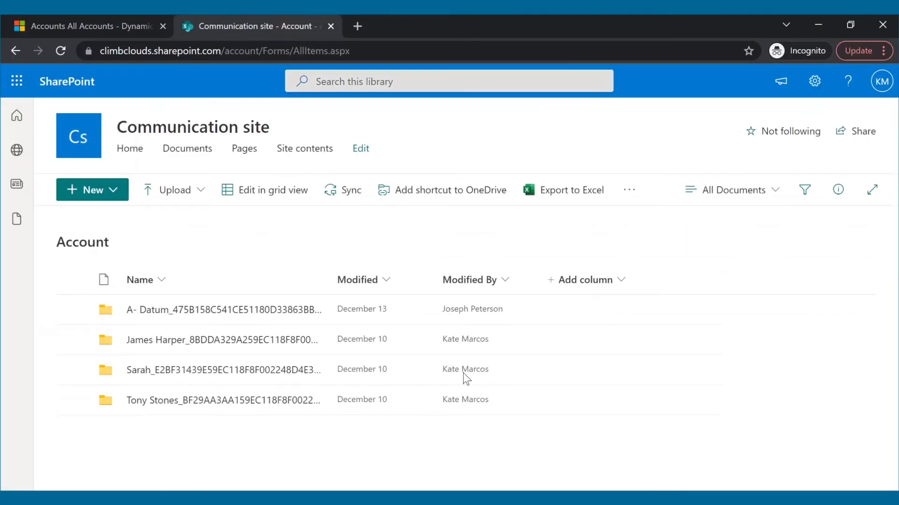
# In Enabled Users, give the selected user security roles including Sales Manager
pyautogui.click(143, 26)
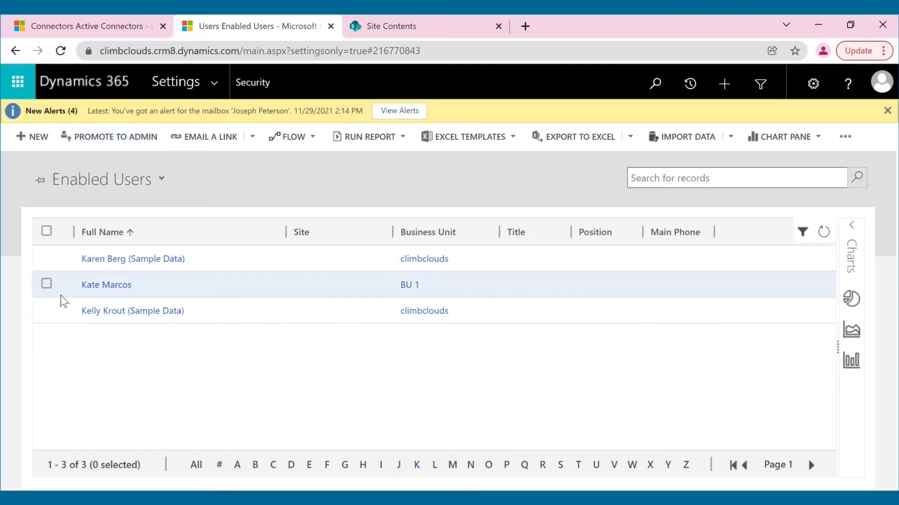
pyautogui.click(47, 285)
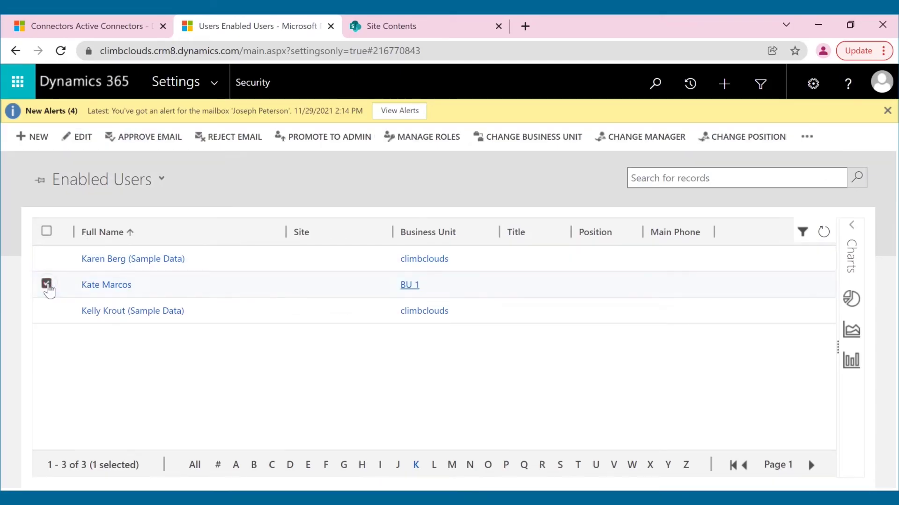
pyautogui.click(419, 137)
pyautogui.scroll(-10, 404, 287)
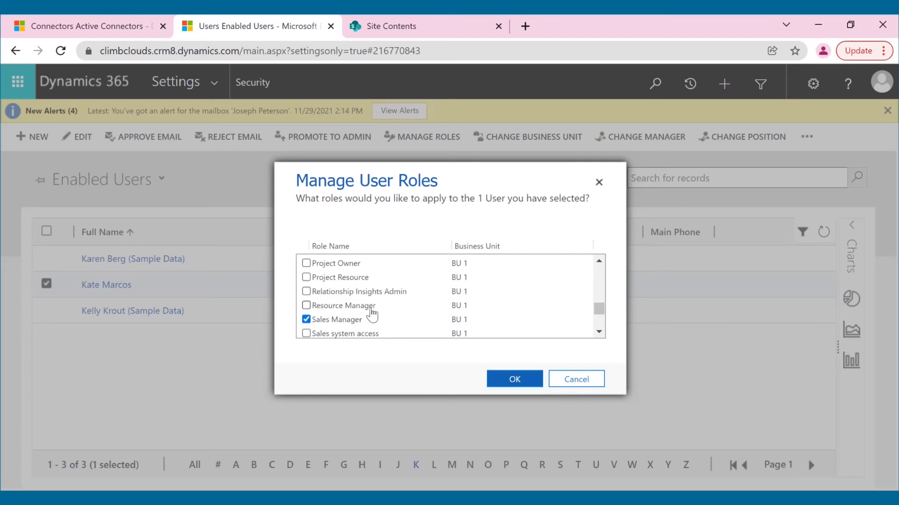
pyautogui.click(514, 380)
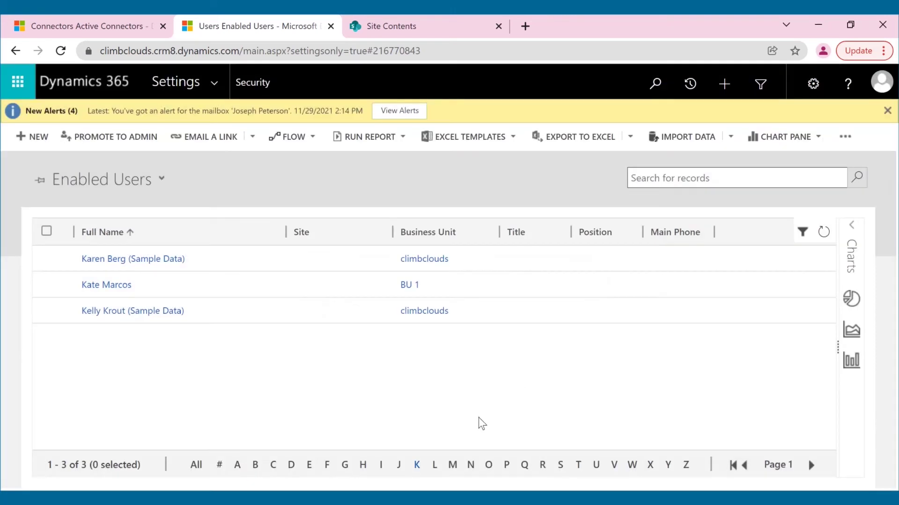
# Reload the other user's accounts list and recheck the SharePoint Account library
pyautogui.moveTo(464, 494)
pyautogui.click(509, 456)
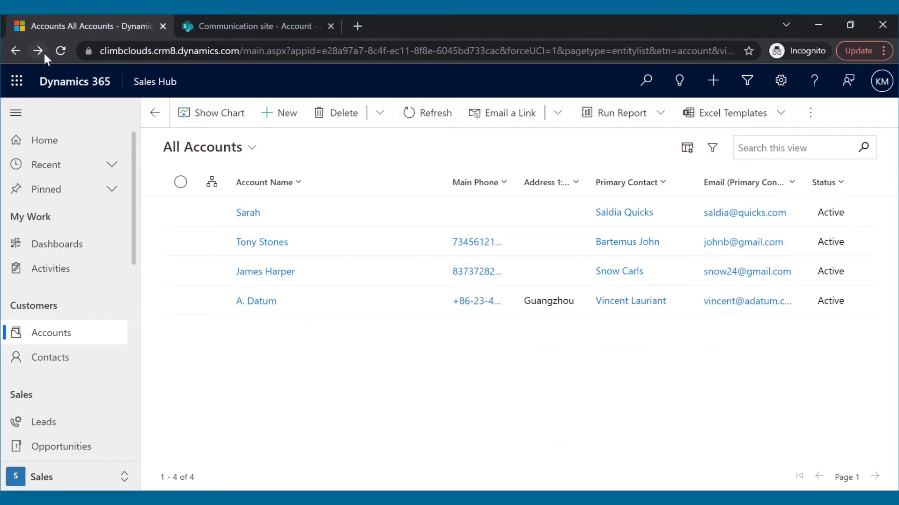
pyautogui.click(60, 50)
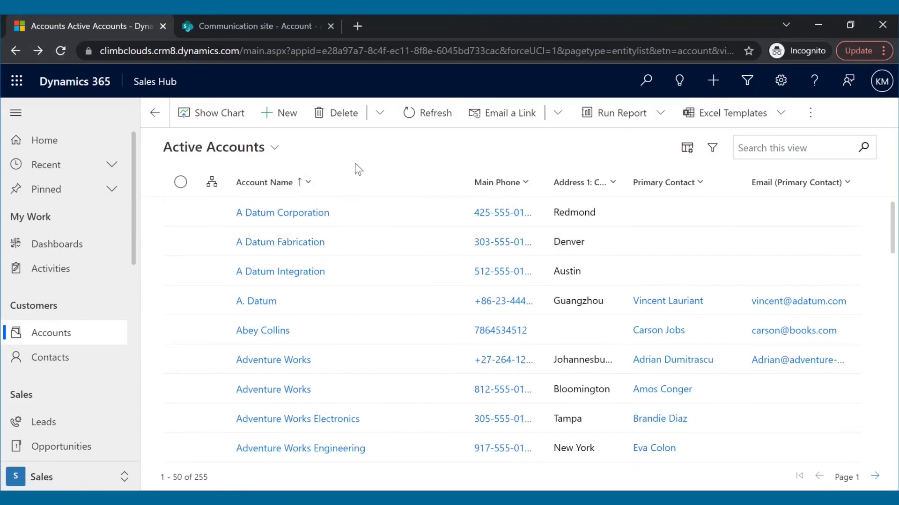
pyautogui.click(254, 28)
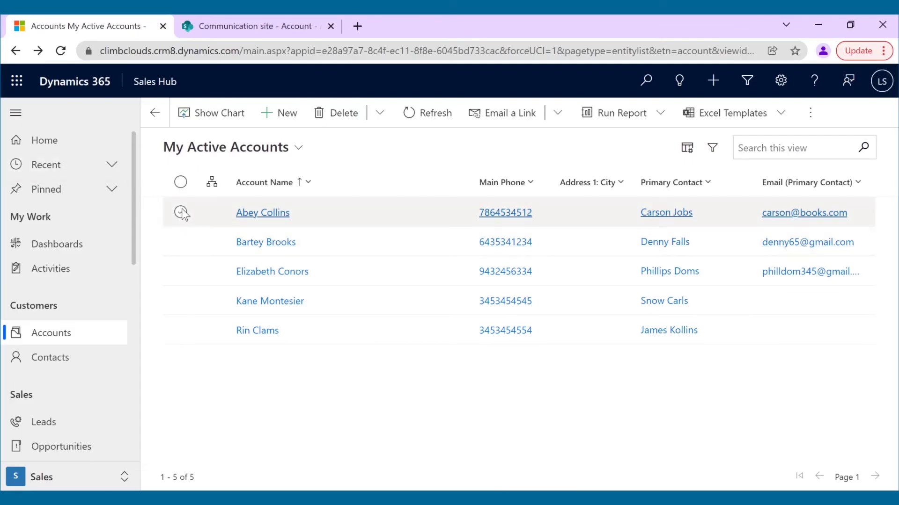
# Upload 4060MSFT_Inogic_VID_STB2.pdf from the Desktop into the first account's Attach2Dynamics documents
pyautogui.click(181, 213)
pyautogui.click(480, 117)
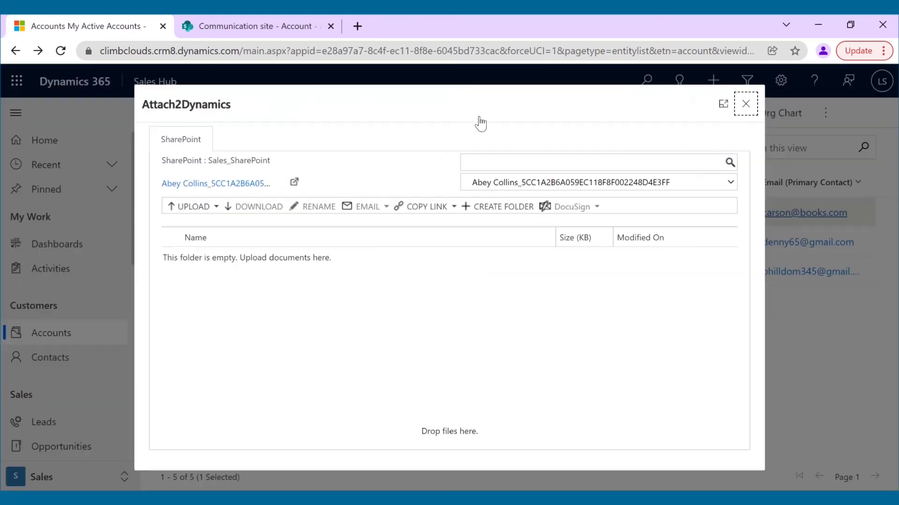
pyautogui.click(197, 207)
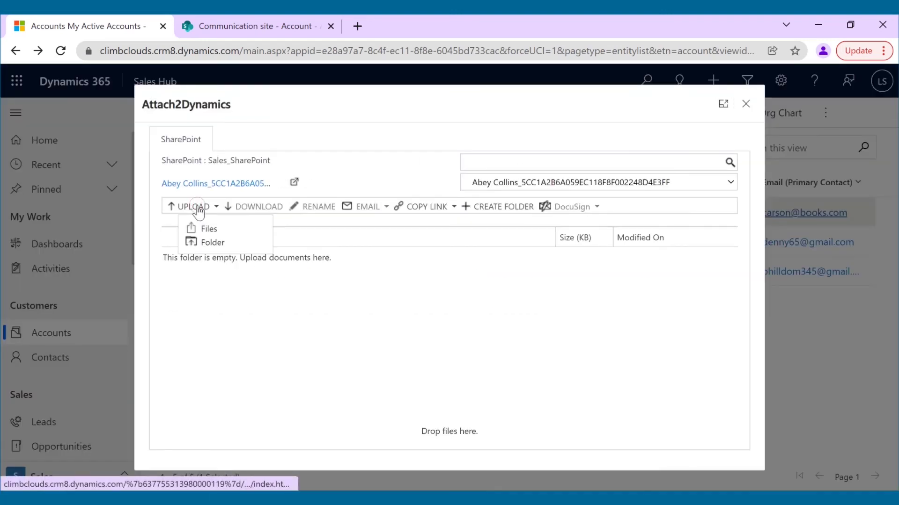
pyautogui.click(212, 229)
pyautogui.click(52, 120)
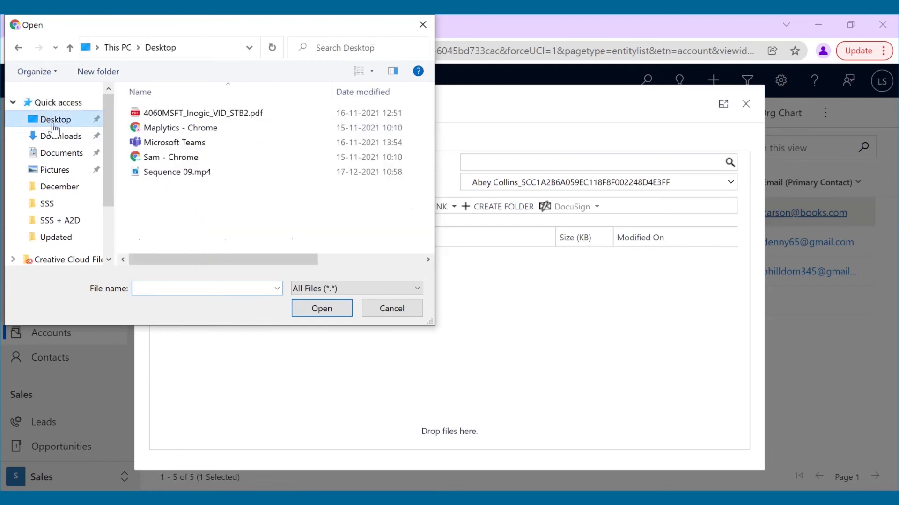
pyautogui.click(178, 115)
pyautogui.click(316, 307)
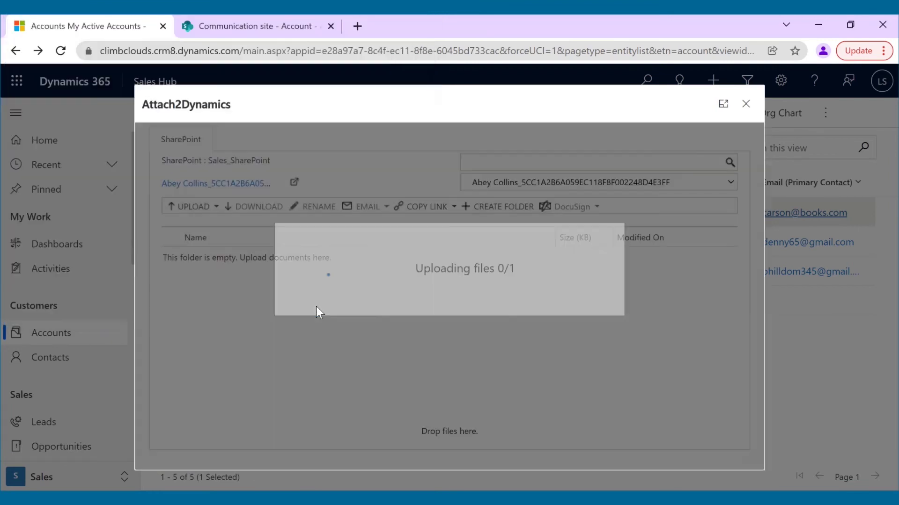
# Check the uploaded PDF in the account's SharePoint folder, then clear the file selection
pyautogui.click(295, 183)
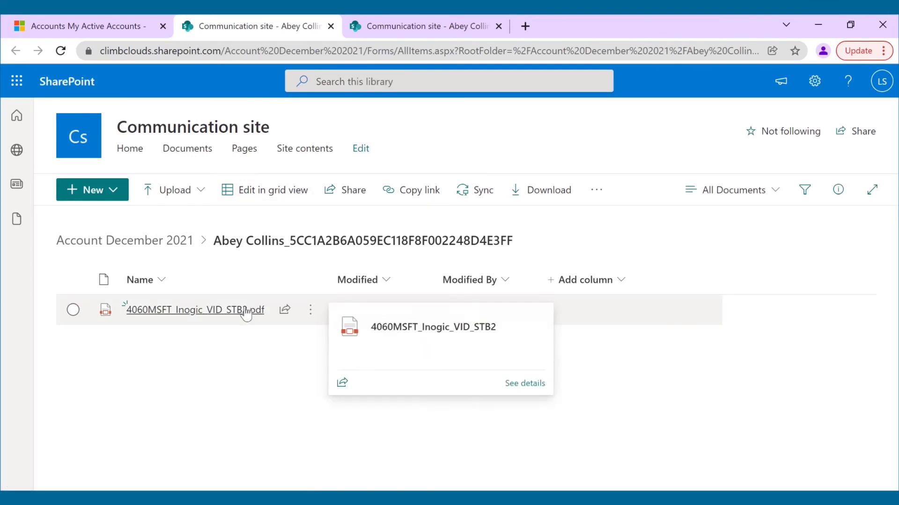
pyautogui.hotkey('ctrl', 'w')
pyautogui.click(166, 257)
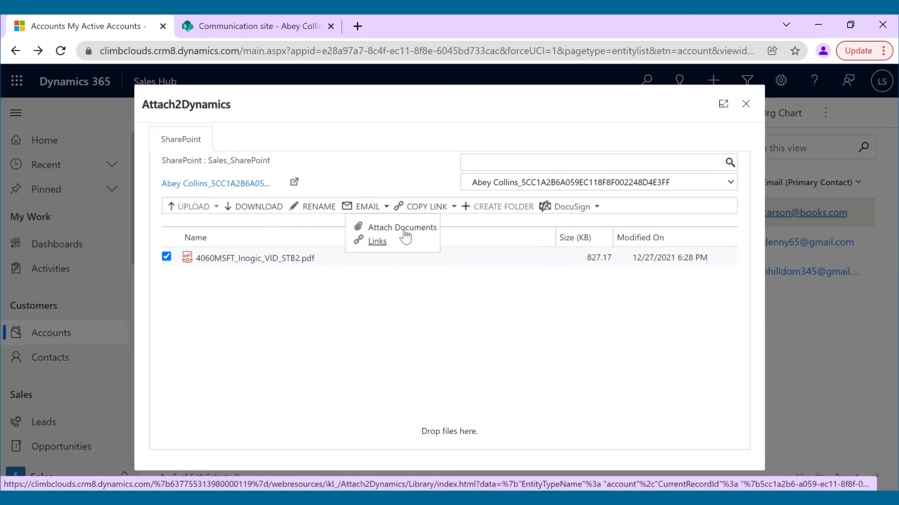
pyautogui.click(412, 285)
pyautogui.click(166, 256)
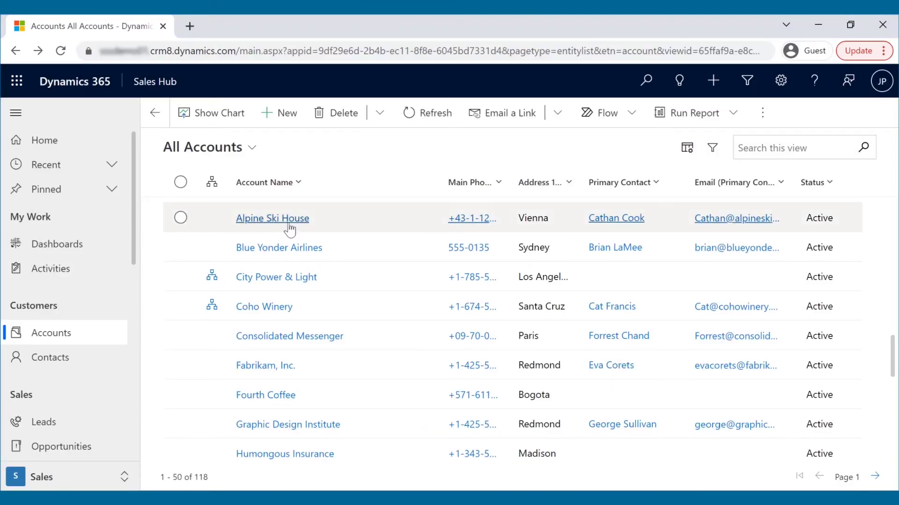
# For Alpine Ski House, send Adaptive_learning_and_proactive_customer_relations.pdf to DocuSign via Attach2Dynamics for signature
pyautogui.click(289, 229)
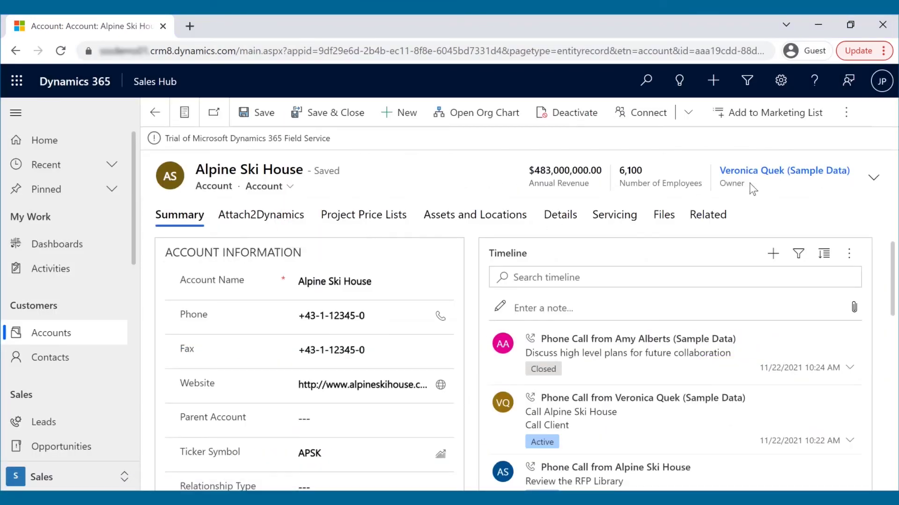
pyautogui.click(835, 120)
pyautogui.click(764, 223)
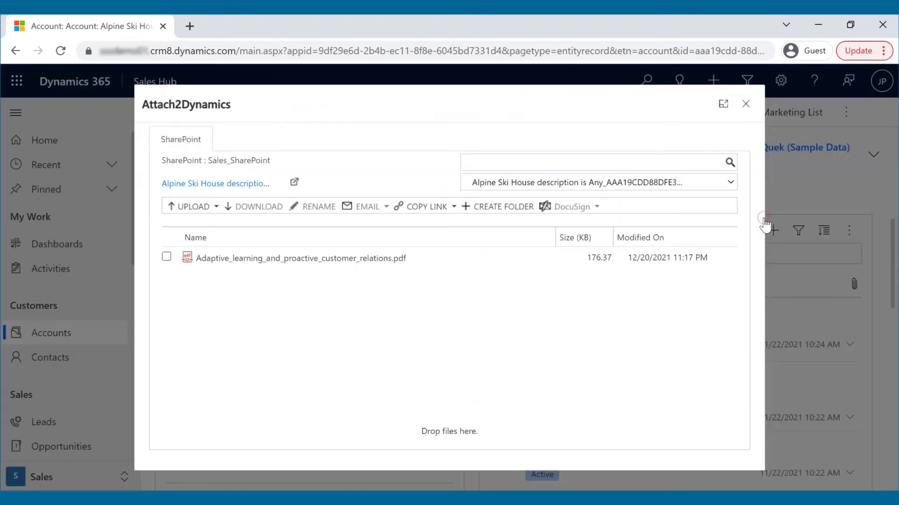
pyautogui.click(167, 258)
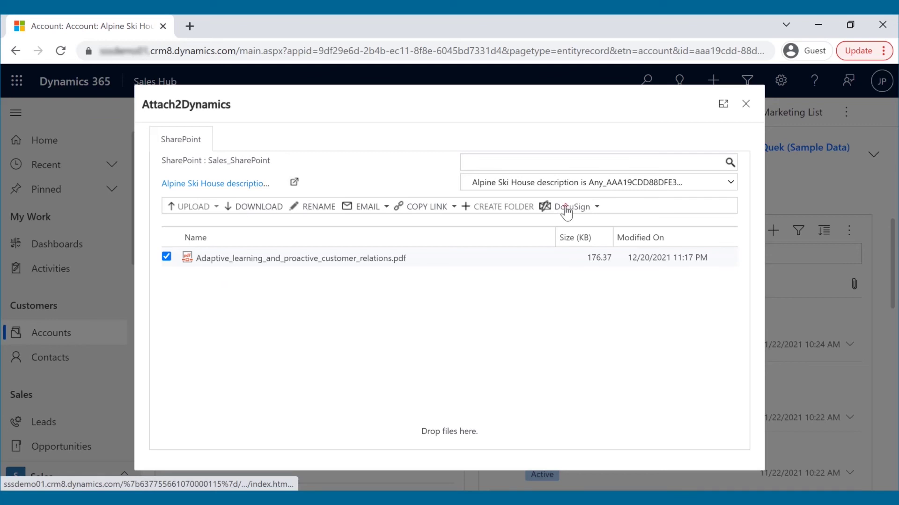
pyautogui.click(576, 229)
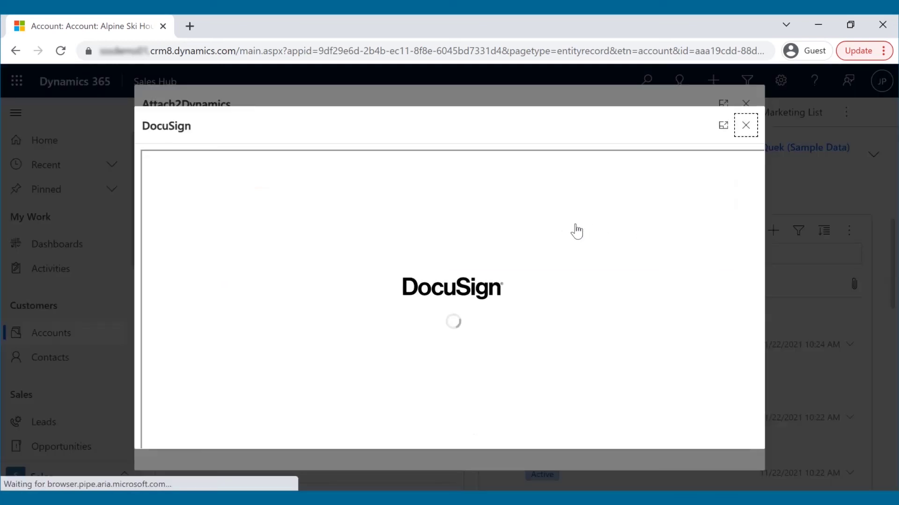